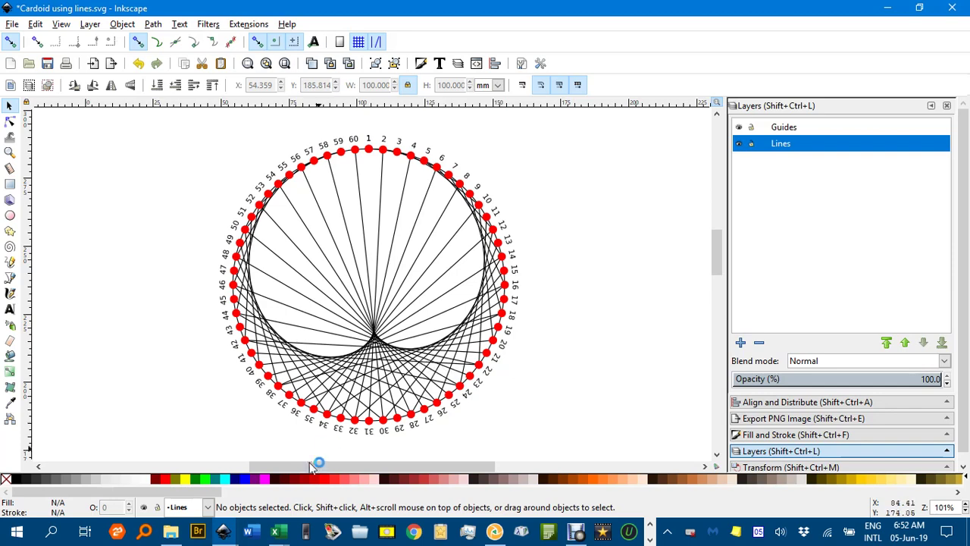
Step: Switch to the blank New document 2 and draw a circle with a radius of about 50 mm on the page's upper half
{"action": "left_click", "coordinate": [226, 532]}
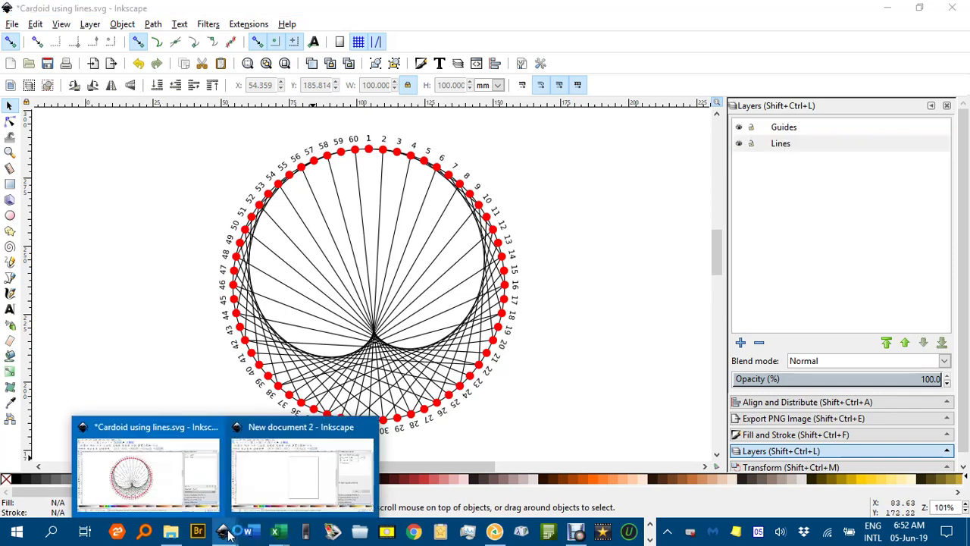
{"action": "left_click", "coordinate": [276, 481]}
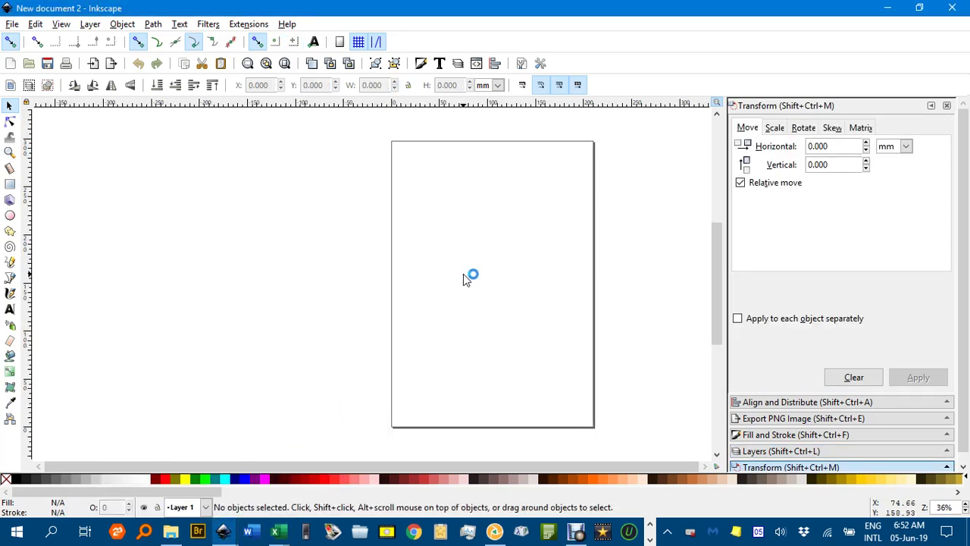
{"action": "scroll", "coordinate": [463, 274], "scroll_direction": "up", "scroll_amount": 2}
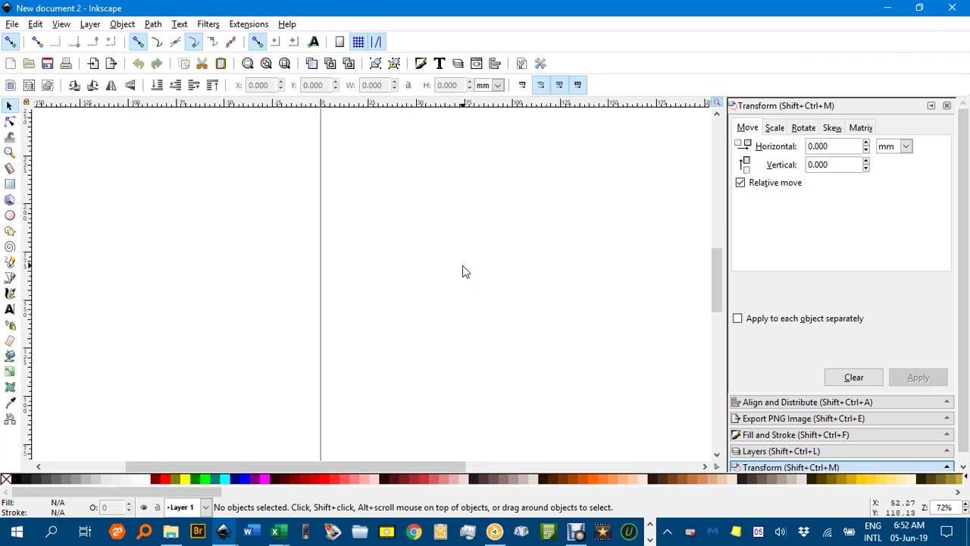
{"action": "scroll", "coordinate": [409, 320], "scroll_direction": "up", "scroll_amount": 3}
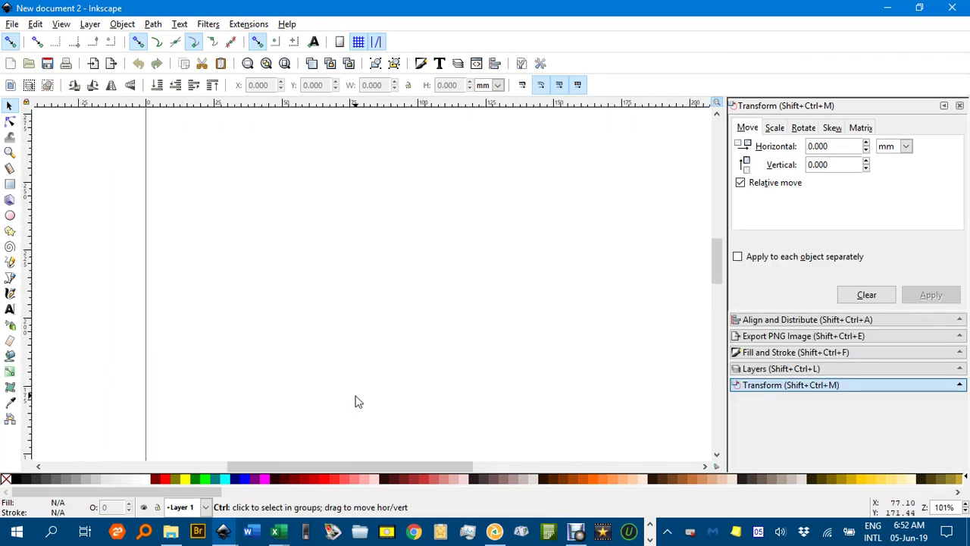
{"action": "scroll", "coordinate": [348, 390], "scroll_direction": "right", "scroll_amount": 1}
{"action": "scroll", "coordinate": [325, 429], "scroll_direction": "up", "scroll_amount": 2}
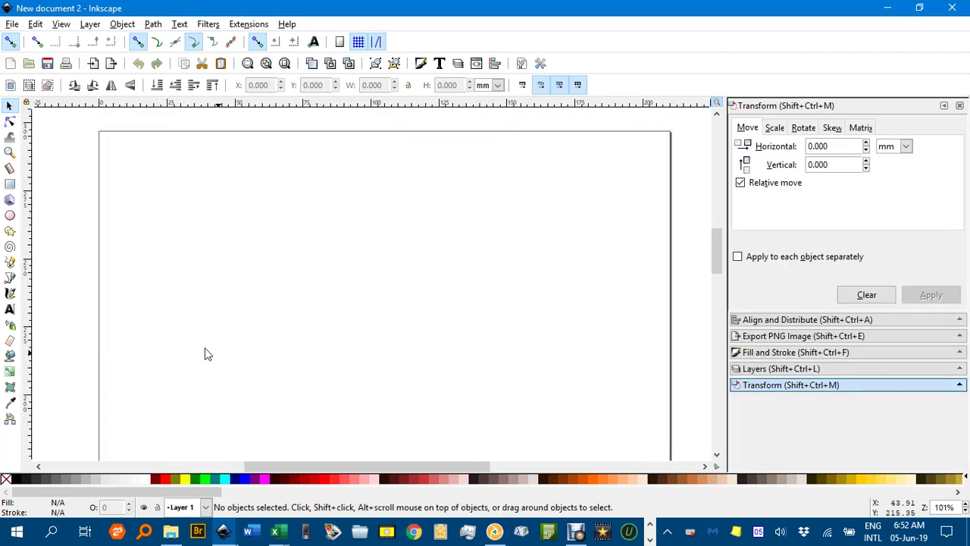
{"action": "left_click", "coordinate": [11, 217]}
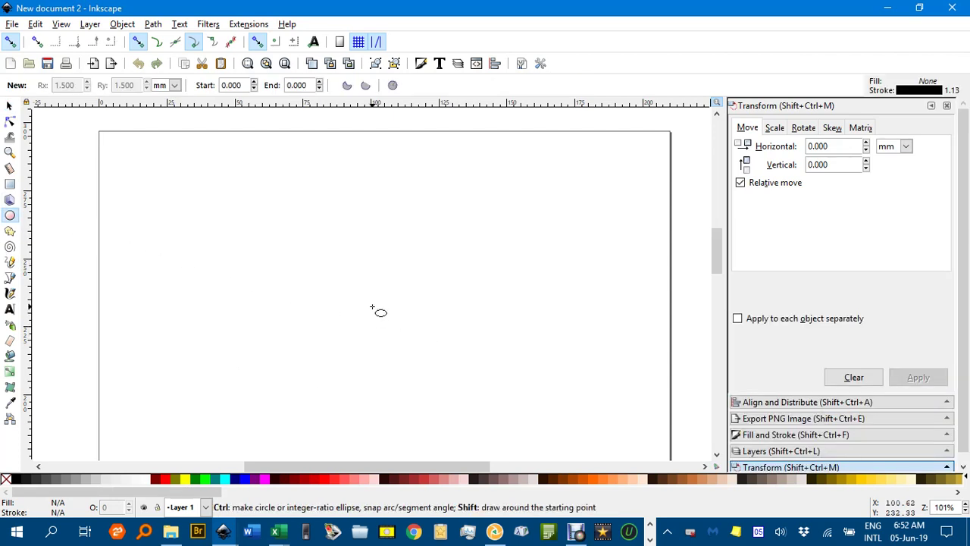
{"action": "left_click_drag", "start_coordinate": [371, 307], "coordinate": [530, 444]}
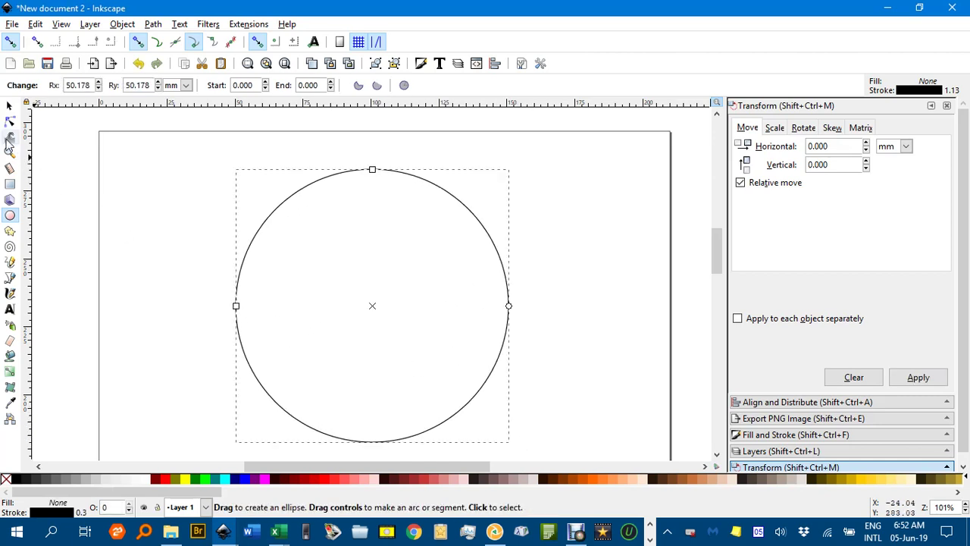
Step: Move the large circle slightly upward, about 3 mm, and deselect it
{"action": "left_click", "coordinate": [10, 106]}
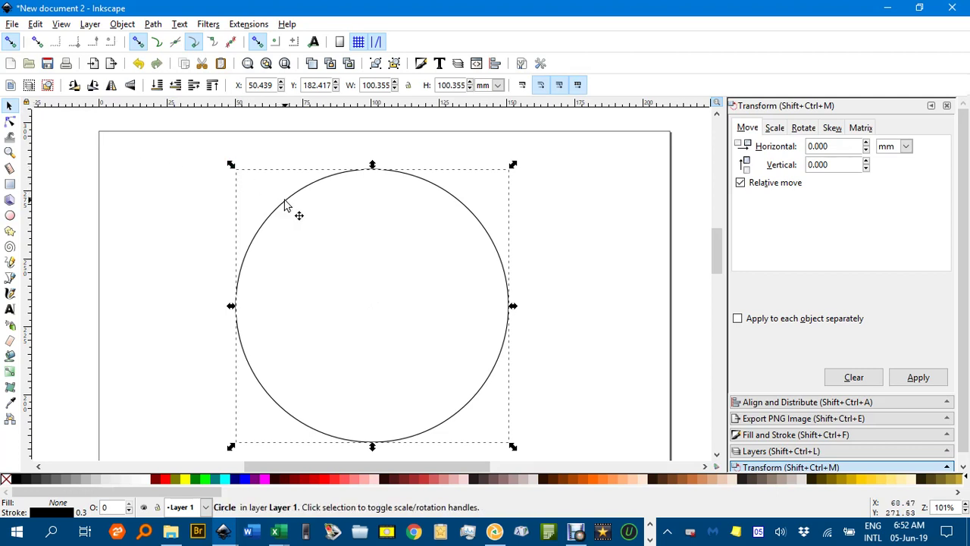
{"action": "left_click_drag", "start_coordinate": [283, 199], "coordinate": [284, 190]}
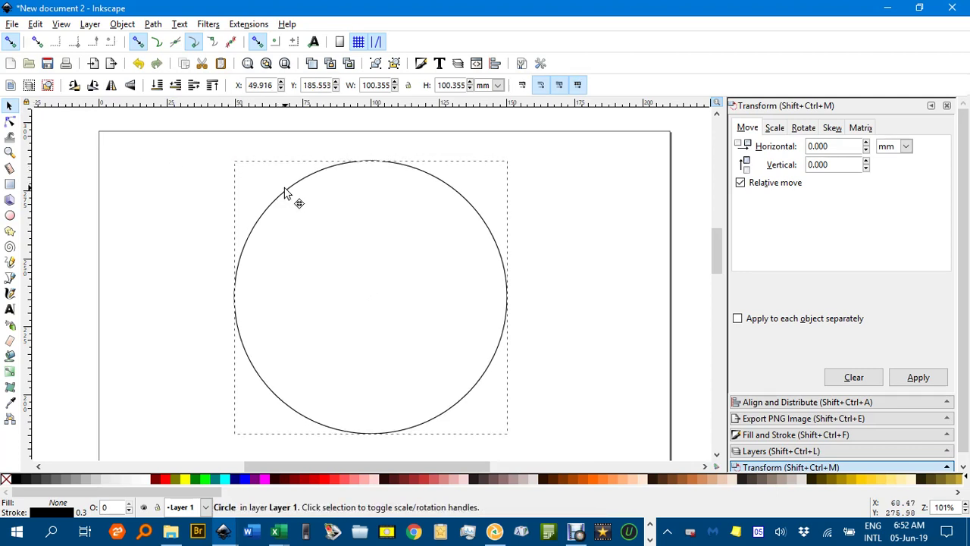
{"action": "left_click", "coordinate": [555, 195]}
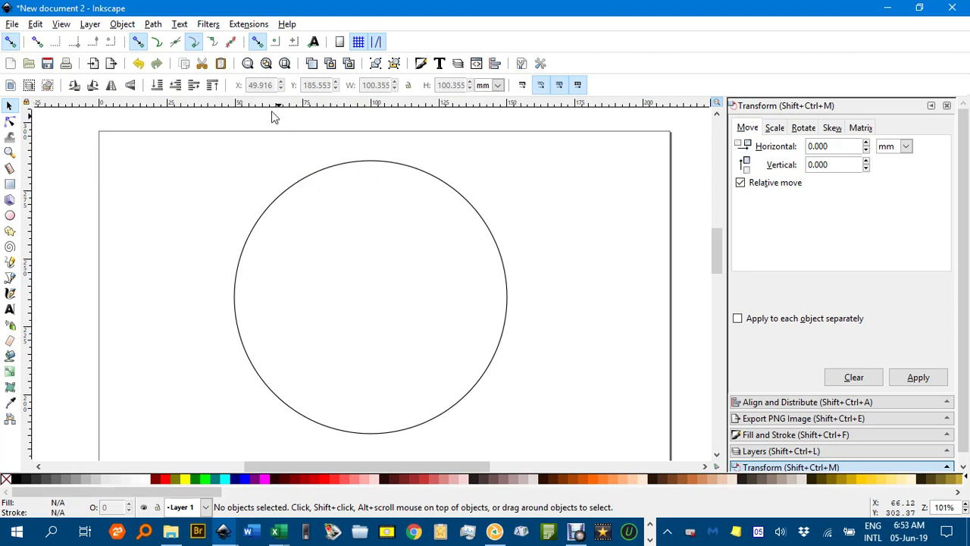
Step: Enable snapping to smooth nodes, object centers and item rotation centers
{"action": "left_click", "coordinate": [212, 43]}
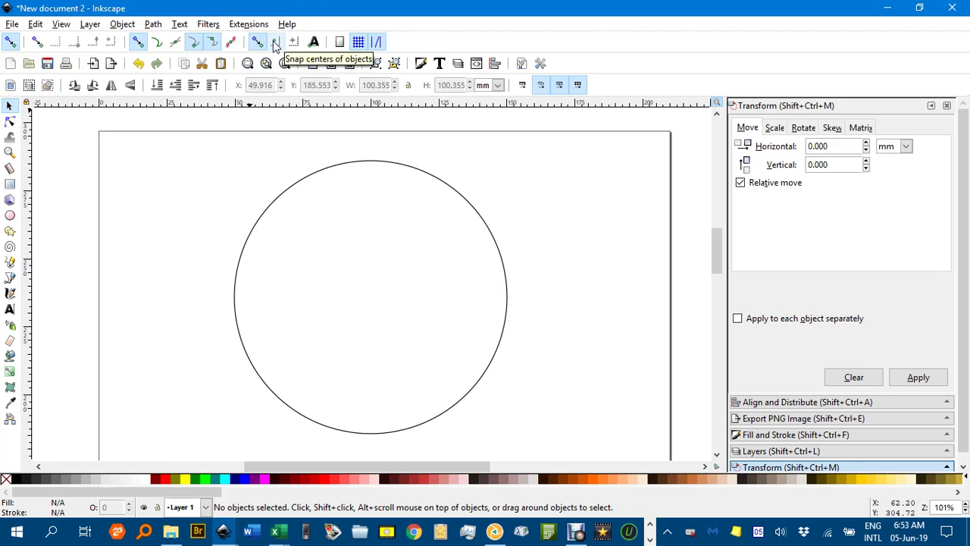
{"action": "left_click", "coordinate": [276, 43]}
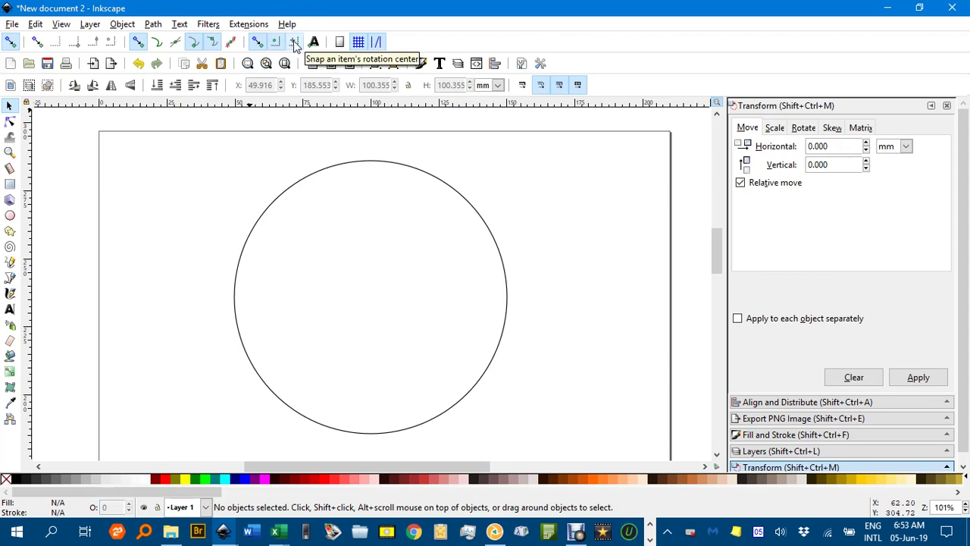
{"action": "left_click", "coordinate": [294, 43]}
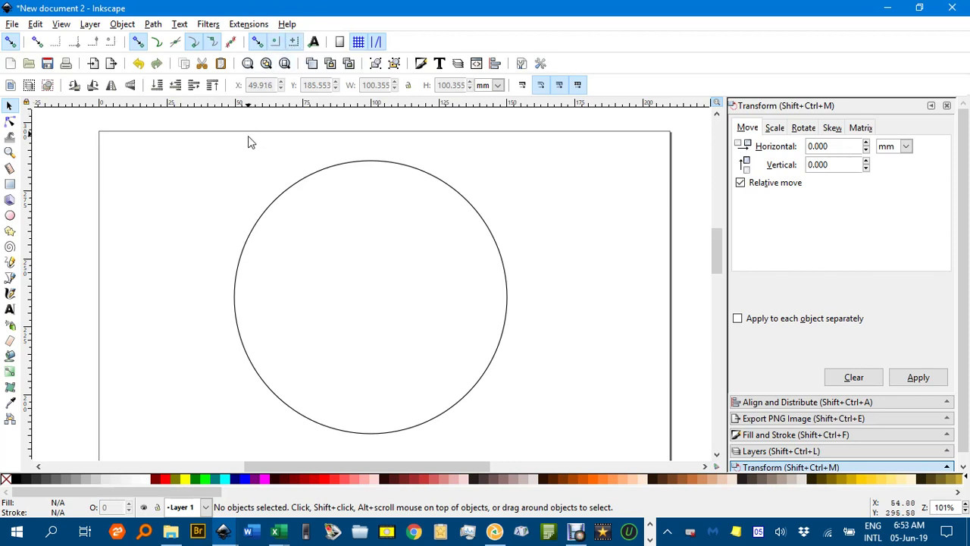
{"action": "left_click", "coordinate": [11, 44]}
Step: Draw a small circle with a radius of about 1.6 mm outside the large circle's upper-left edge
{"action": "key", "text": "e"}
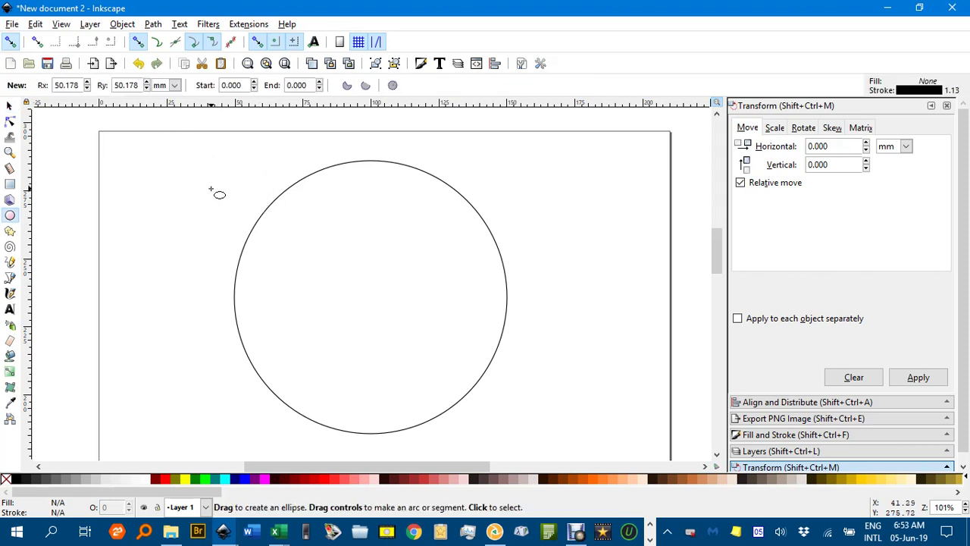
{"action": "key", "text": "ctrl"}
{"action": "left_click_drag", "start_coordinate": [205, 177], "coordinate": [209, 182]}
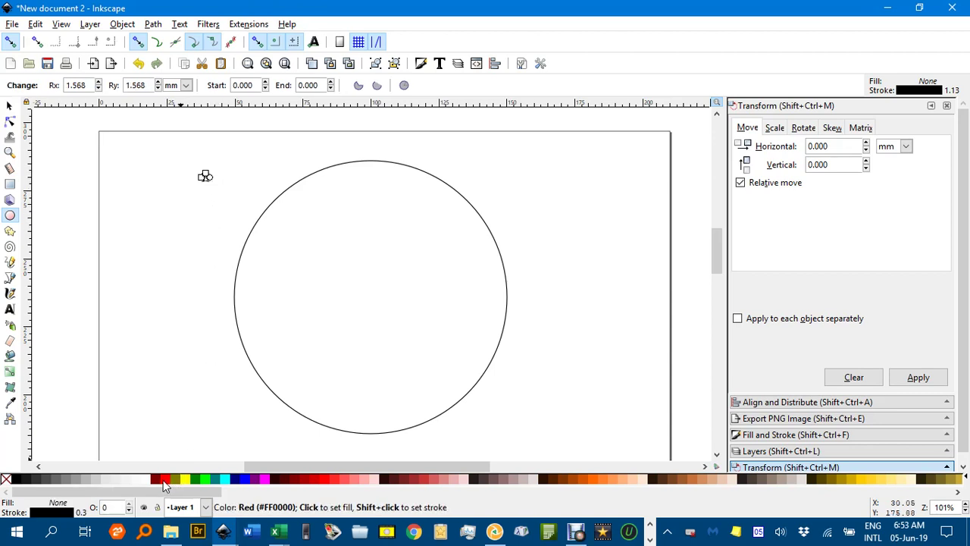
Step: Fill the small circle with red (#FF0000), remove its stroke and deselect it
{"action": "left_click", "coordinate": [163, 479]}
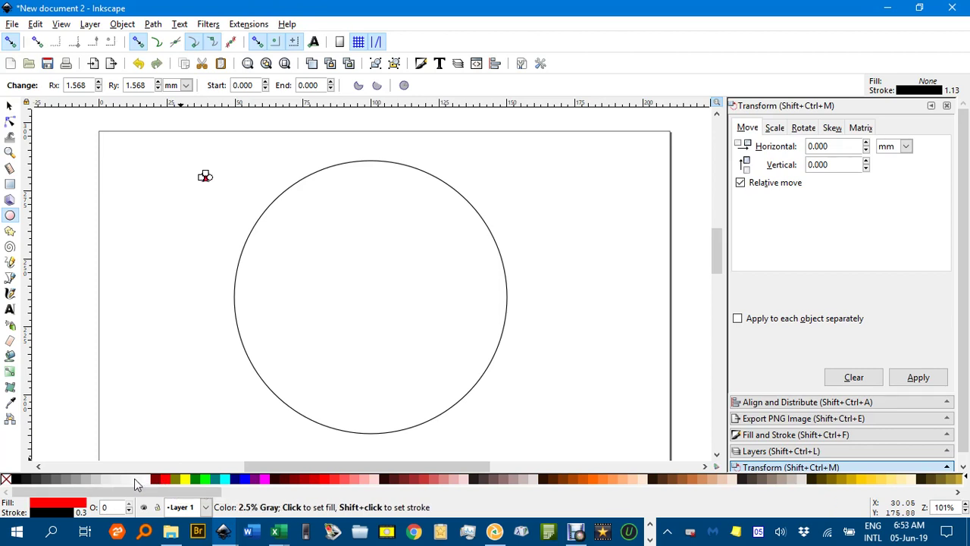
{"action": "left_click", "coordinate": [6, 479], "text": "shift"}
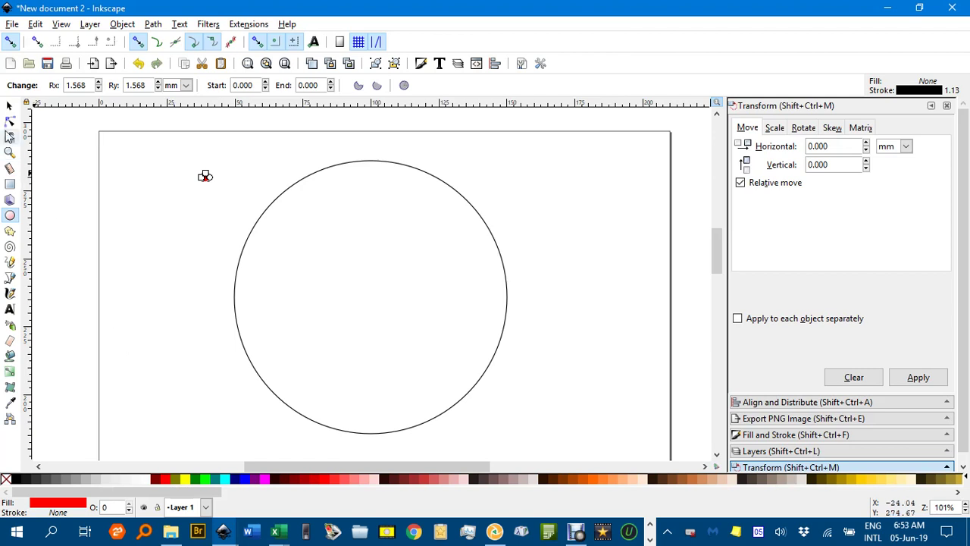
{"action": "left_click", "coordinate": [6, 107]}
{"action": "left_click", "coordinate": [151, 162]}
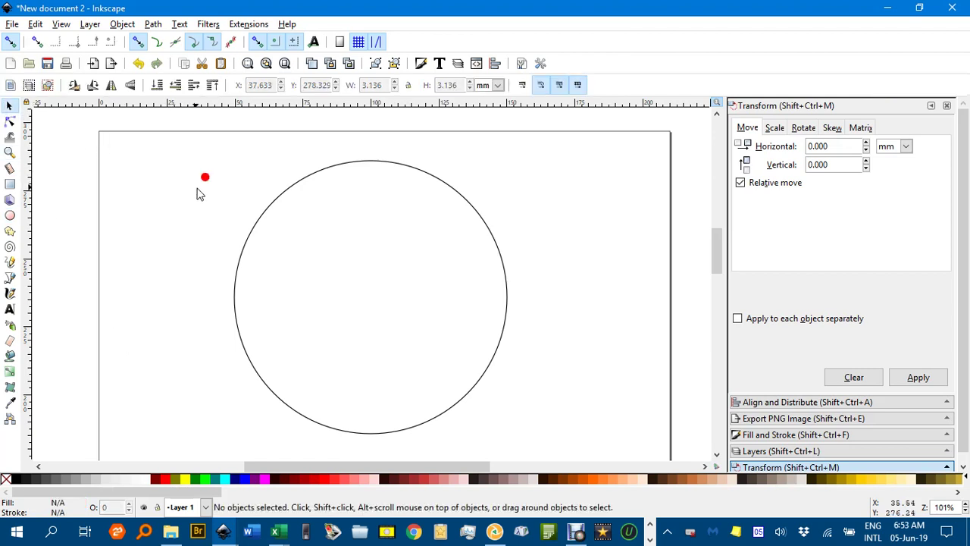
Step: Move the red dot so its center snaps to the large circle's top quadrant point
{"action": "left_click_drag", "start_coordinate": [207, 174], "coordinate": [372, 157]}
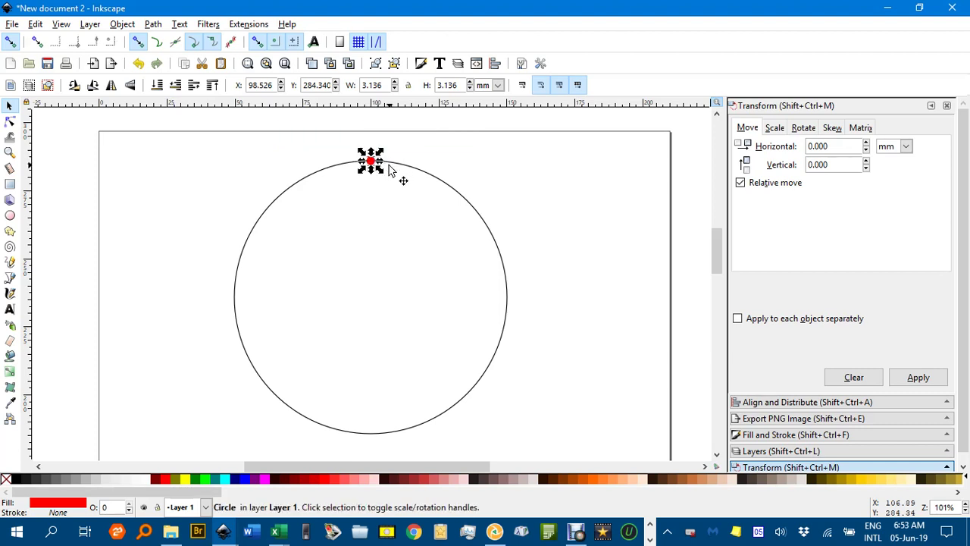
{"action": "scroll", "coordinate": [376, 169], "scroll_direction": "up", "scroll_amount": 4, "text": "ctrl"}
{"action": "scroll", "coordinate": [375, 168], "scroll_direction": "up", "scroll_amount": 1}
{"action": "mouse_move", "coordinate": [374, 167]}
{"action": "left_mouse_down"}
{"action": "mouse_move", "coordinate": [416, 186]}
{"action": "mouse_move", "coordinate": [359, 155]}
{"action": "left_mouse_up"}
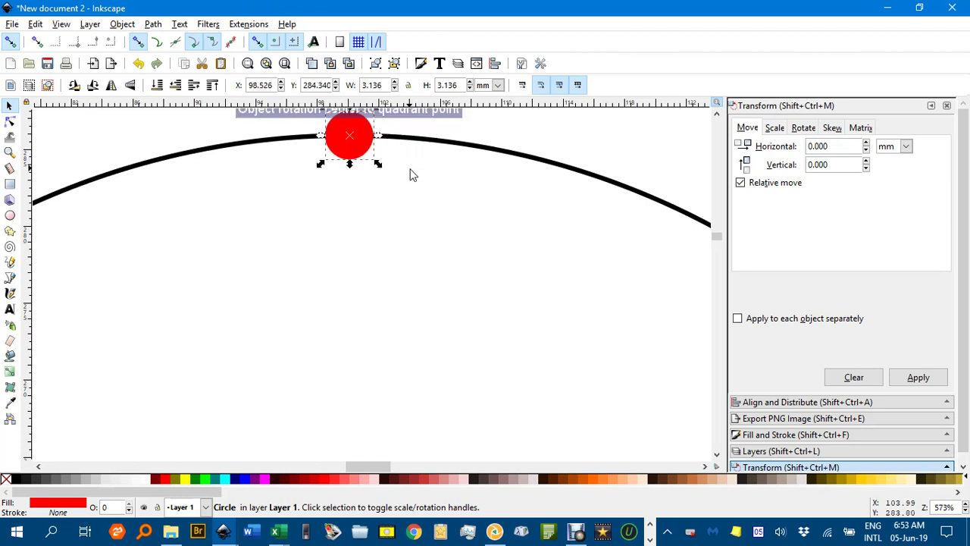
{"action": "scroll", "coordinate": [425, 182], "scroll_direction": "up", "scroll_amount": 2}
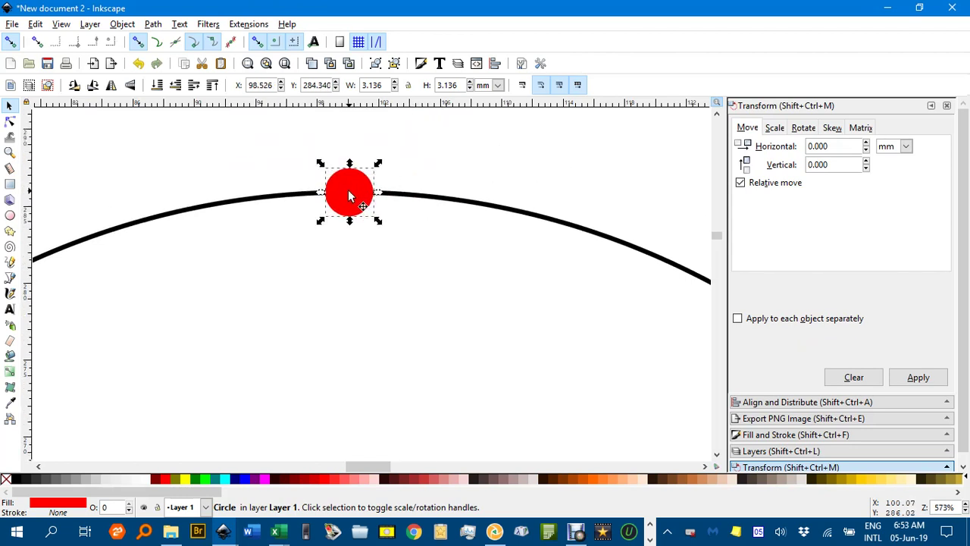
{"action": "left_click_drag", "start_coordinate": [348, 189], "coordinate": [348, 176]}
{"action": "left_click", "coordinate": [428, 188]}
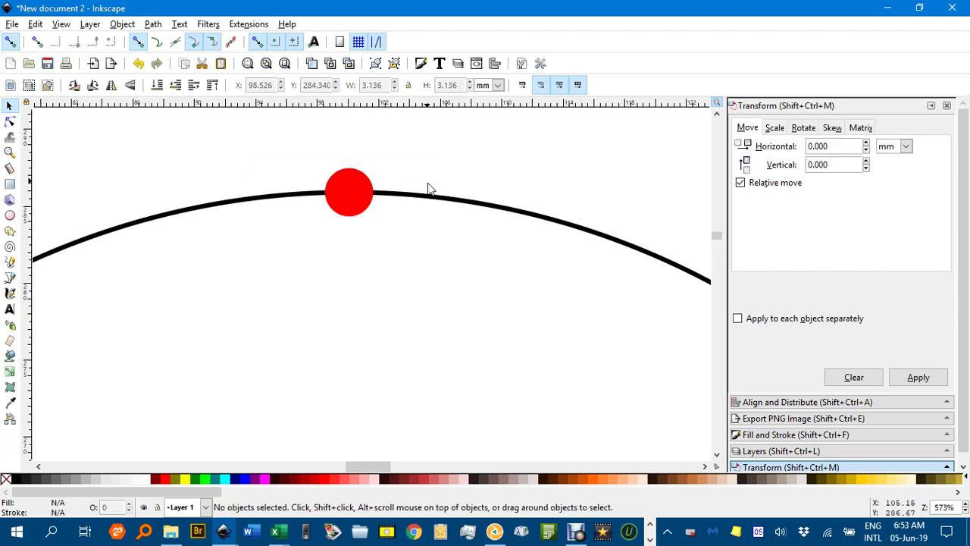
Step: Move the red dot's rotation center to the center of the large circle
{"action": "scroll", "coordinate": [429, 191], "scroll_direction": "down", "scroll_amount": 4}
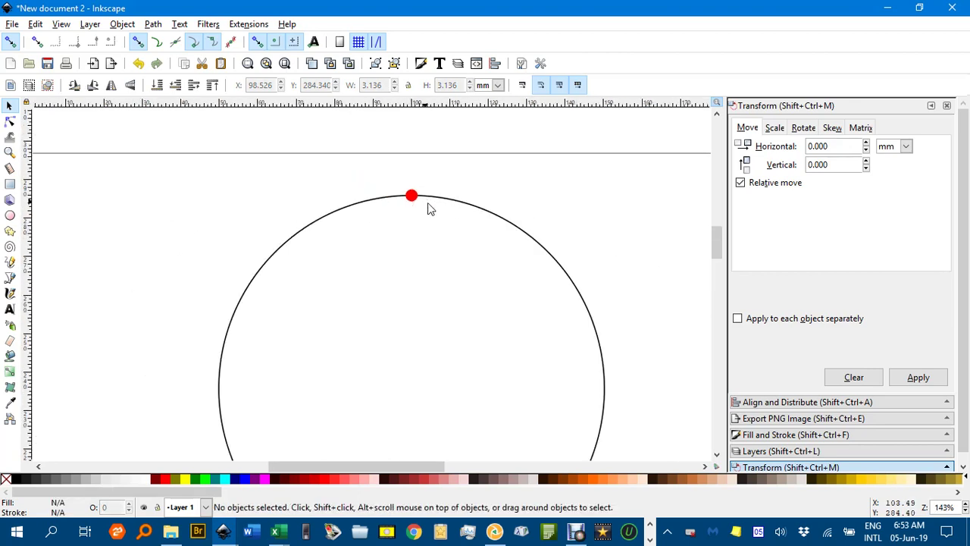
{"action": "left_click_drag", "start_coordinate": [428, 204], "coordinate": [396, 138]}
{"action": "left_click", "coordinate": [383, 137]}
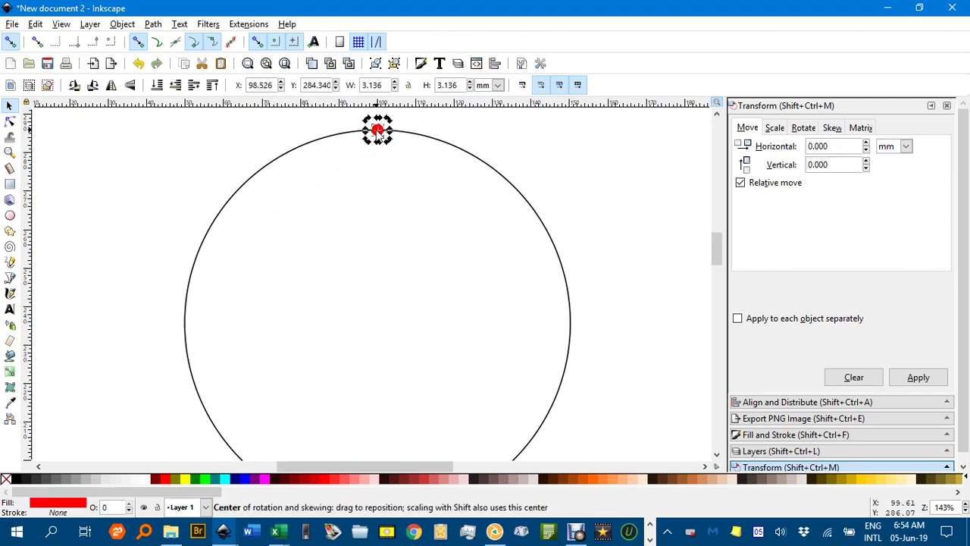
{"action": "left_click_drag", "start_coordinate": [377, 130], "coordinate": [385, 271]}
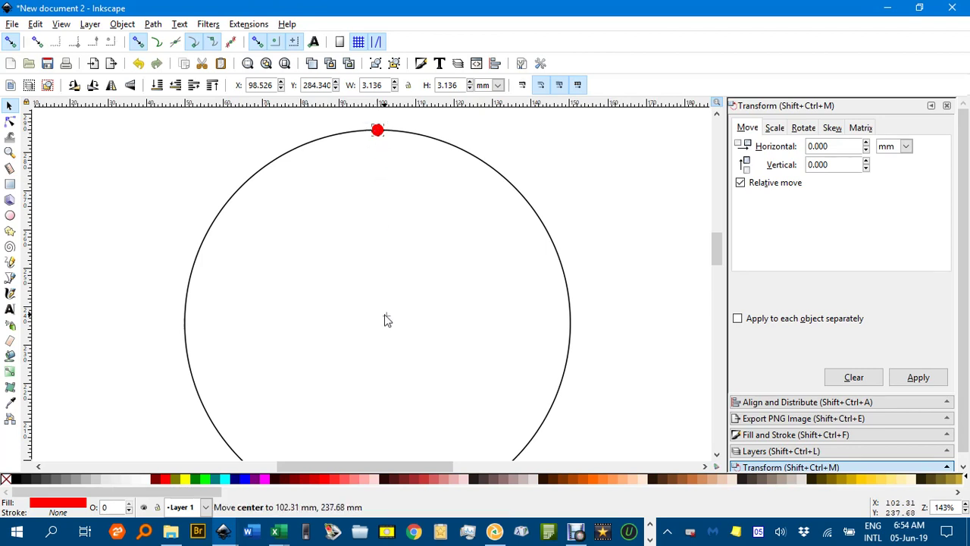
{"action": "left_click_drag", "start_coordinate": [385, 315], "coordinate": [385, 321]}
{"action": "left_click", "coordinate": [579, 179]}
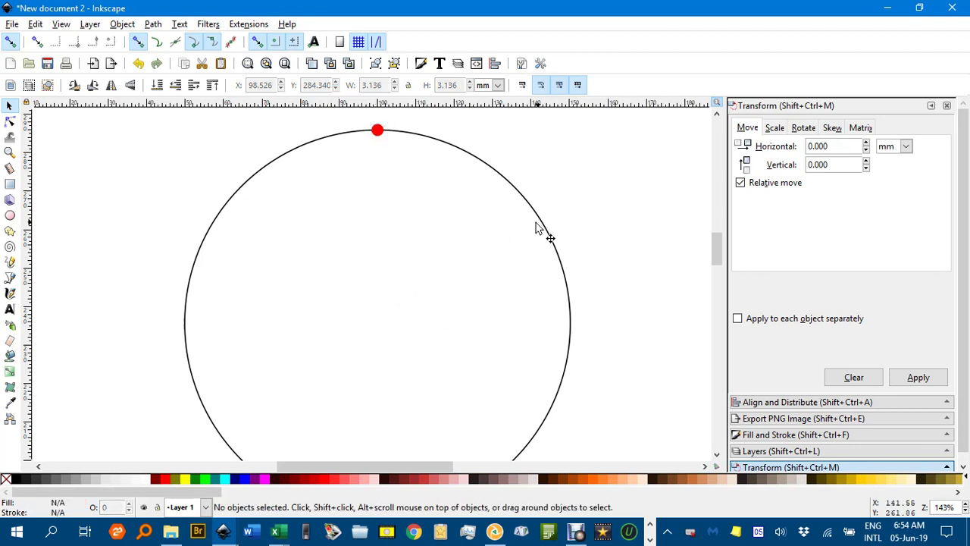
Step: Select the red dot and open the Create Tiled Clones settings for it
{"action": "left_click", "coordinate": [377, 132]}
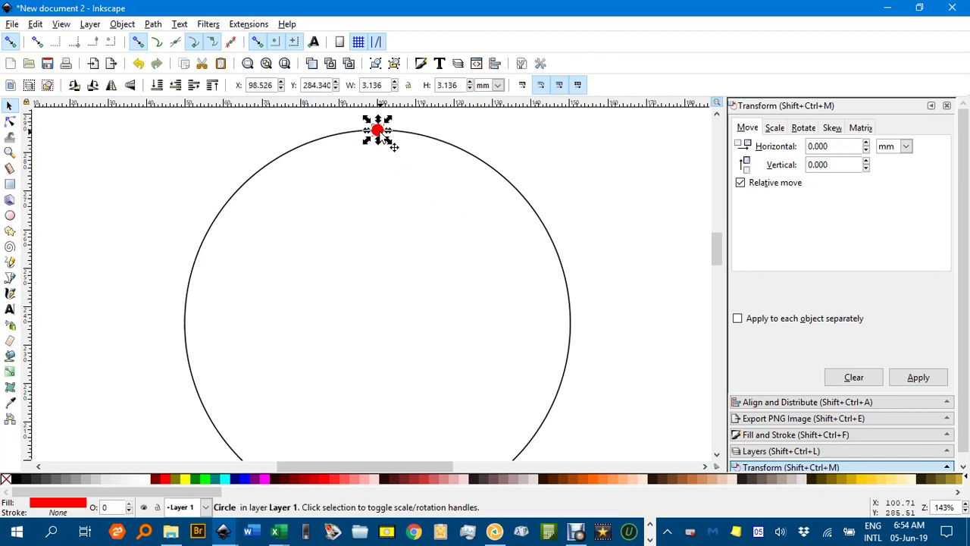
{"action": "left_click", "coordinate": [805, 128]}
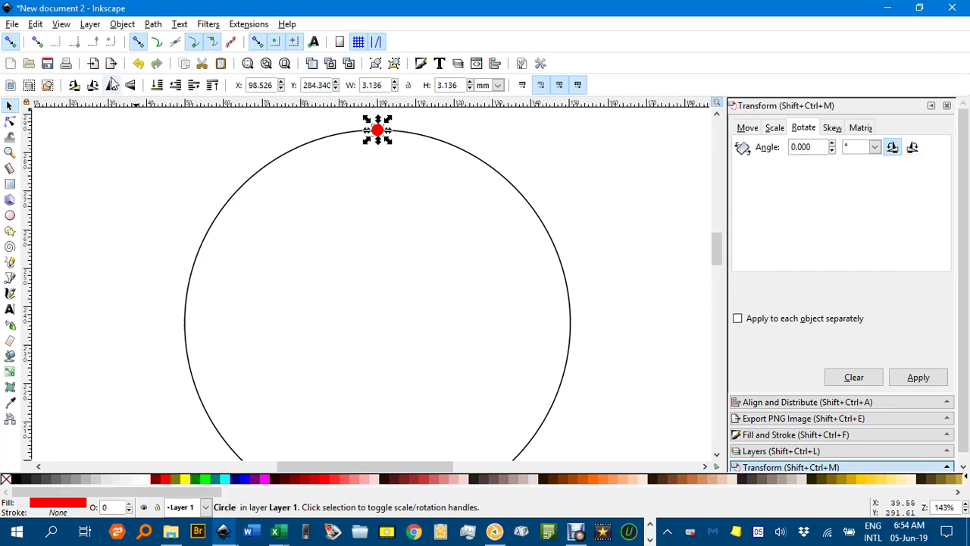
{"action": "left_click", "coordinate": [36, 24]}
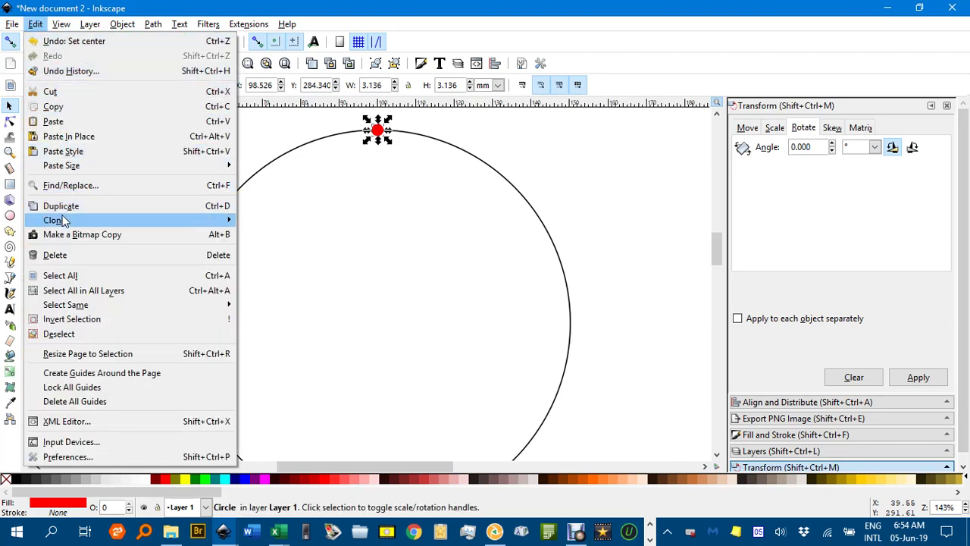
{"action": "mouse_move", "coordinate": [182, 218]}
{"action": "left_click", "coordinate": [288, 236]}
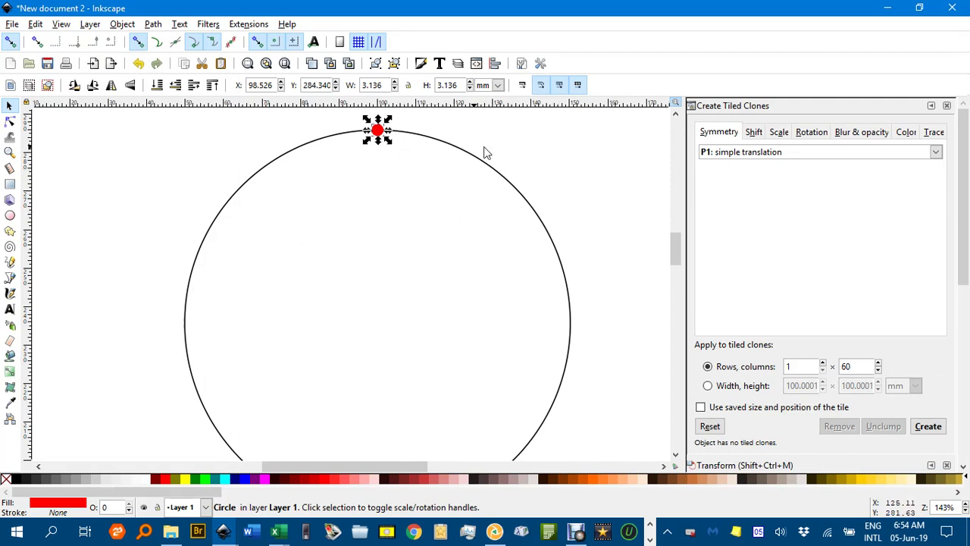
Step: Set the clone shift to -100% X per column and -100% Y per row
{"action": "left_click", "coordinate": [755, 134]}
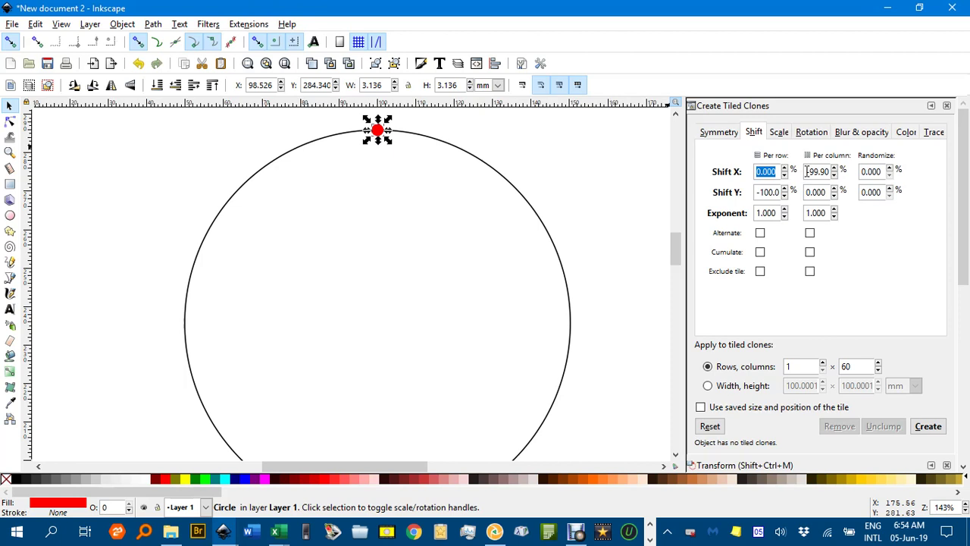
{"action": "left_click_drag", "start_coordinate": [811, 167], "coordinate": [836, 167]}
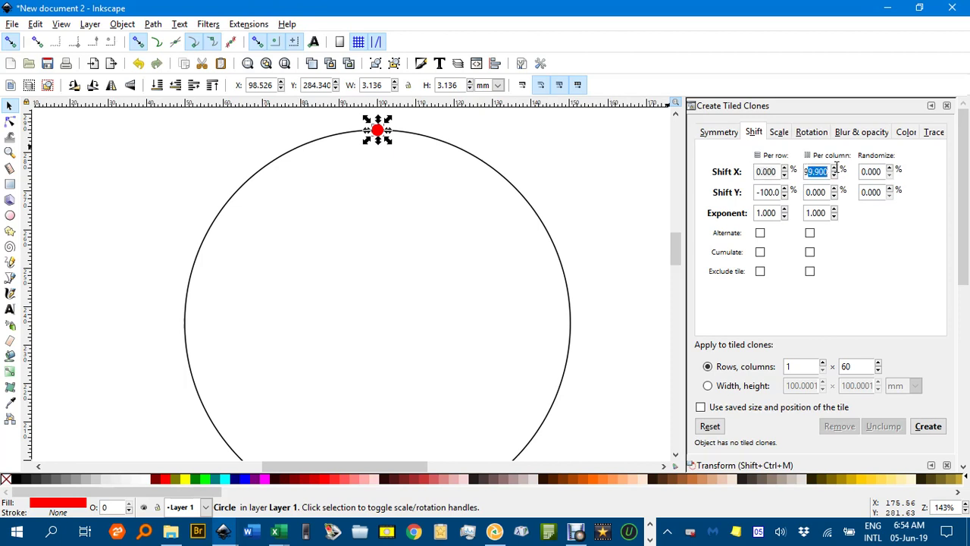
{"action": "type", "text": "-9"}
{"action": "left_click_drag", "start_coordinate": [756, 193], "coordinate": [735, 194]}
{"action": "type", "text": "100.0"}
Step: Create tiled clones of the red dot in 1 row and 60 columns, rotated 6° per column around the large circle
{"action": "left_click", "coordinate": [812, 134]}
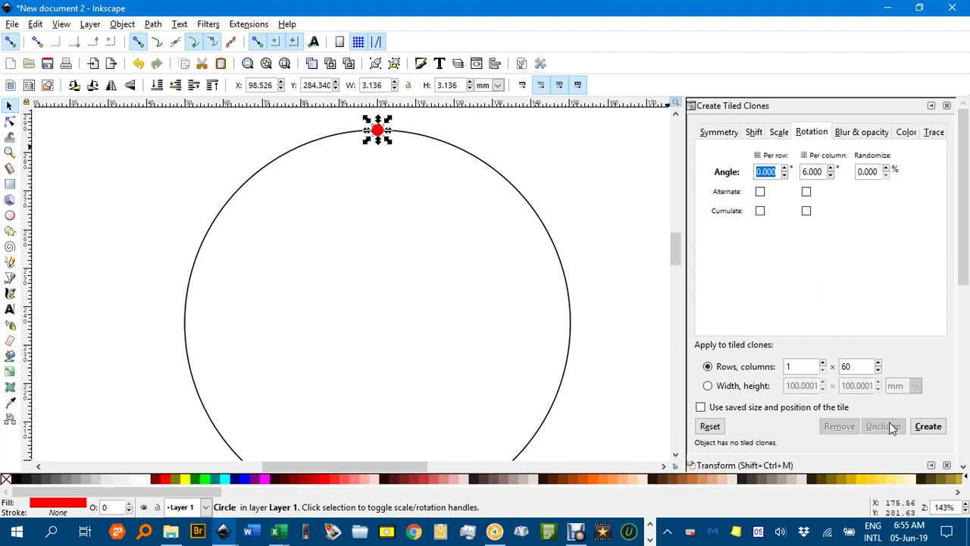
{"action": "left_click", "coordinate": [929, 427]}
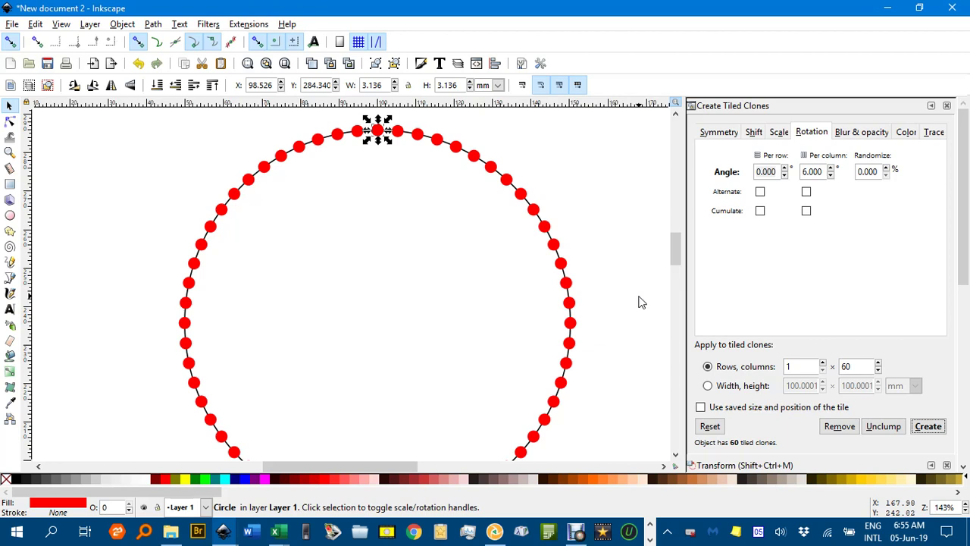
{"action": "left_click", "coordinate": [753, 133]}
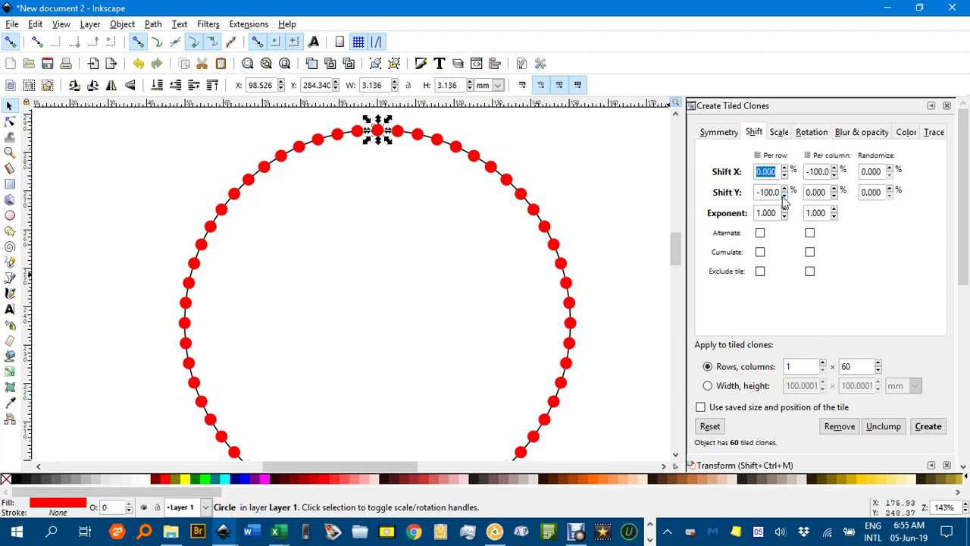
Step: Add the text "1" above the topmost red dot on the large circle
{"action": "left_click", "coordinate": [526, 163]}
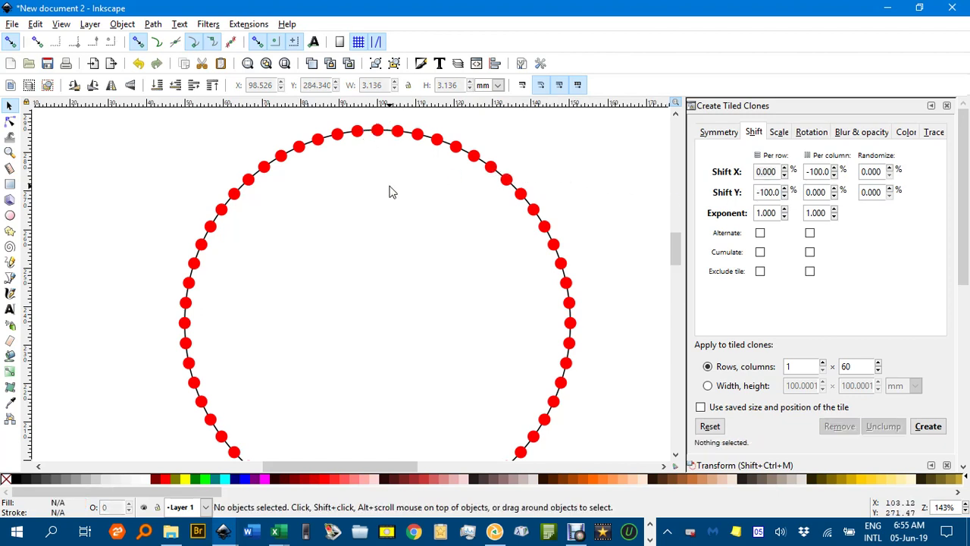
{"action": "scroll", "coordinate": [391, 190], "scroll_direction": "up", "scroll_amount": 2}
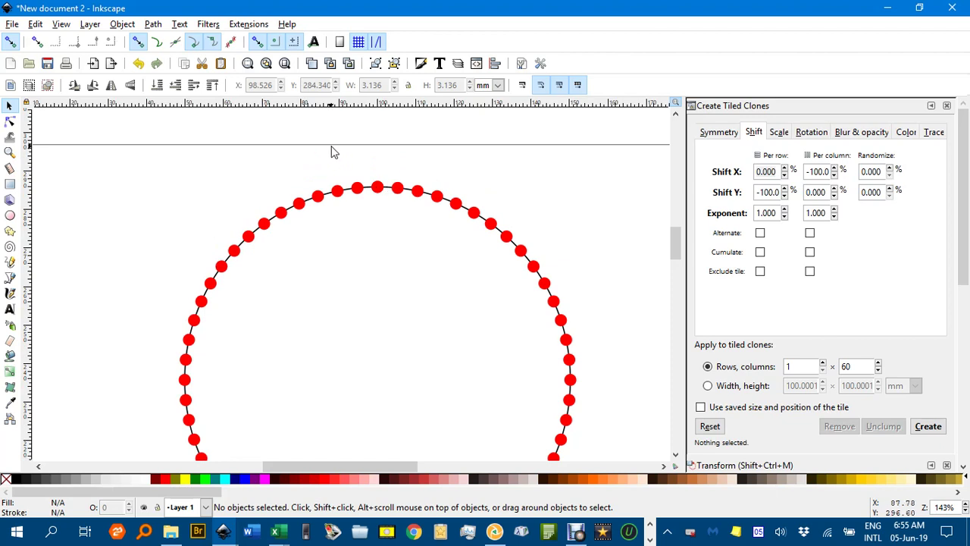
{"action": "key", "text": "t"}
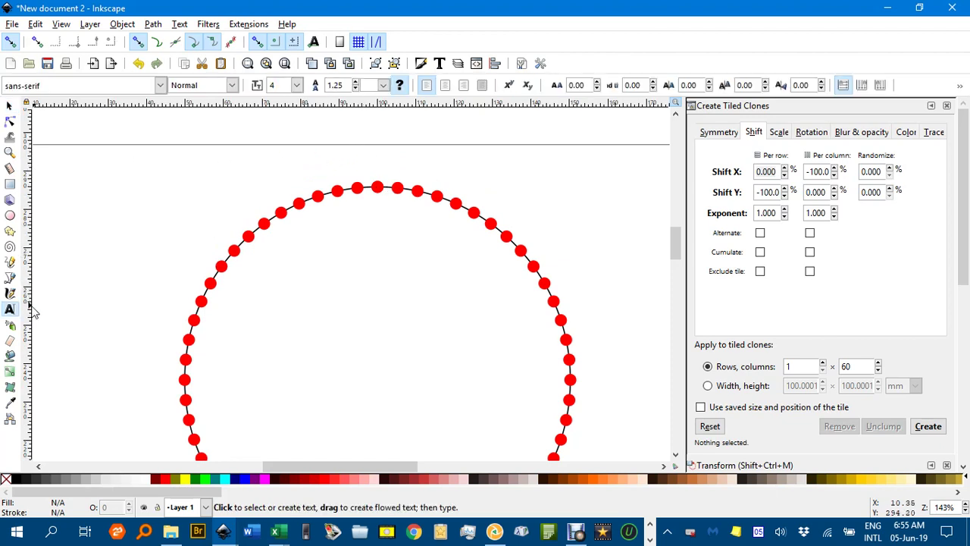
{"action": "left_click", "coordinate": [373, 160]}
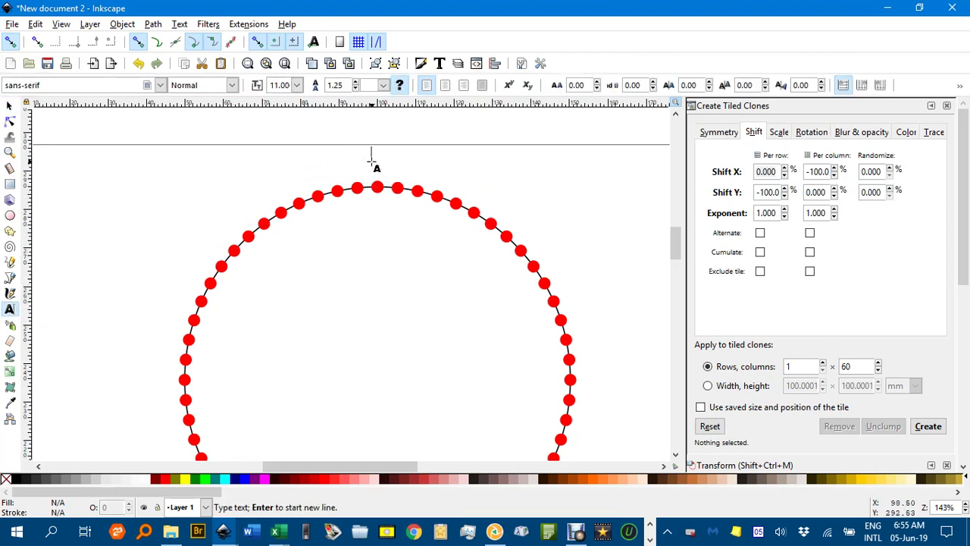
{"action": "type", "text": "1"}
{"action": "key", "text": "Escape"}
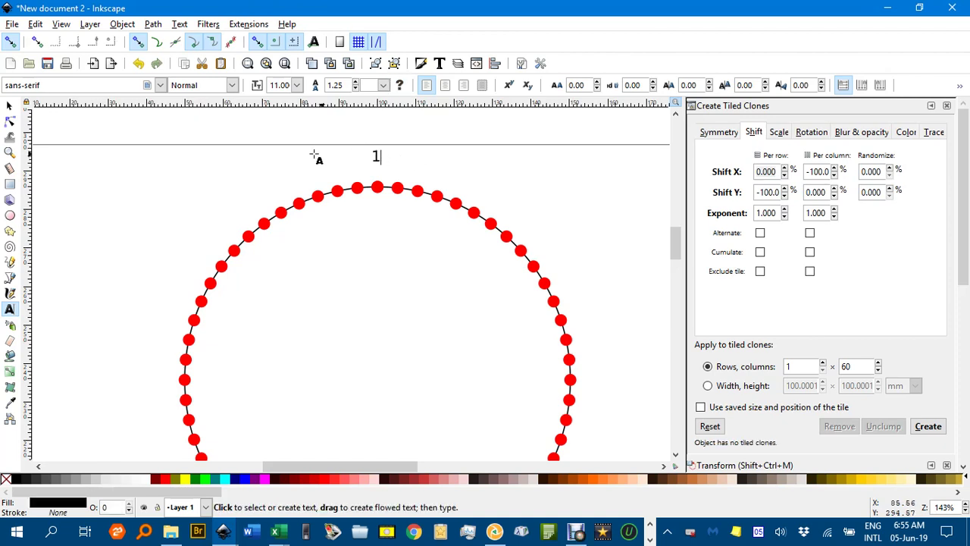
Step: Set the font size of the "1" to 8 and center-align its text
{"action": "left_click", "coordinate": [296, 85]}
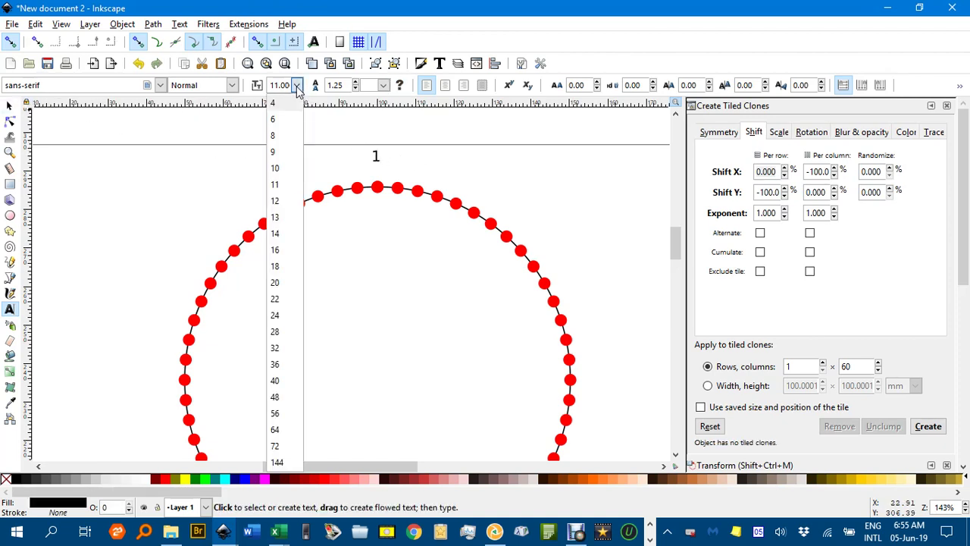
{"action": "left_click", "coordinate": [274, 135]}
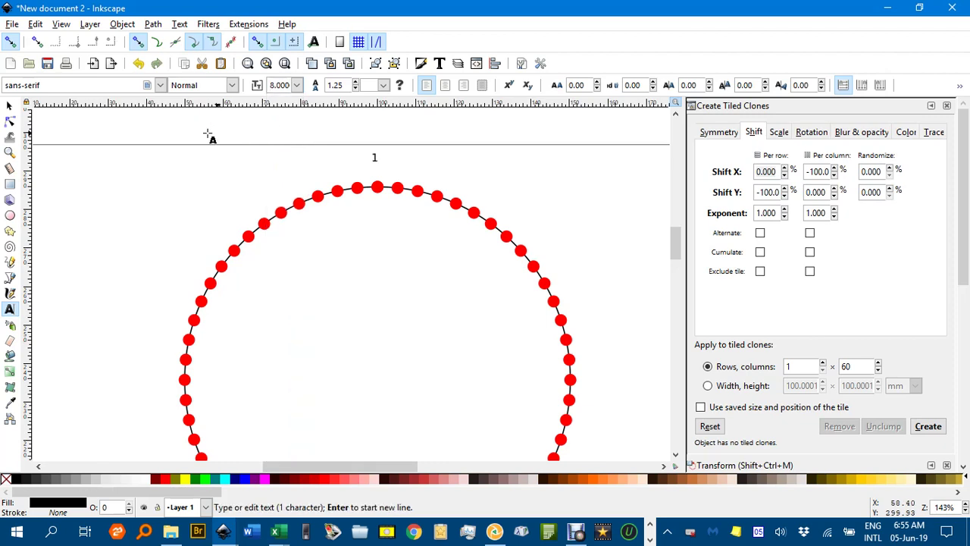
{"action": "left_click", "coordinate": [444, 86]}
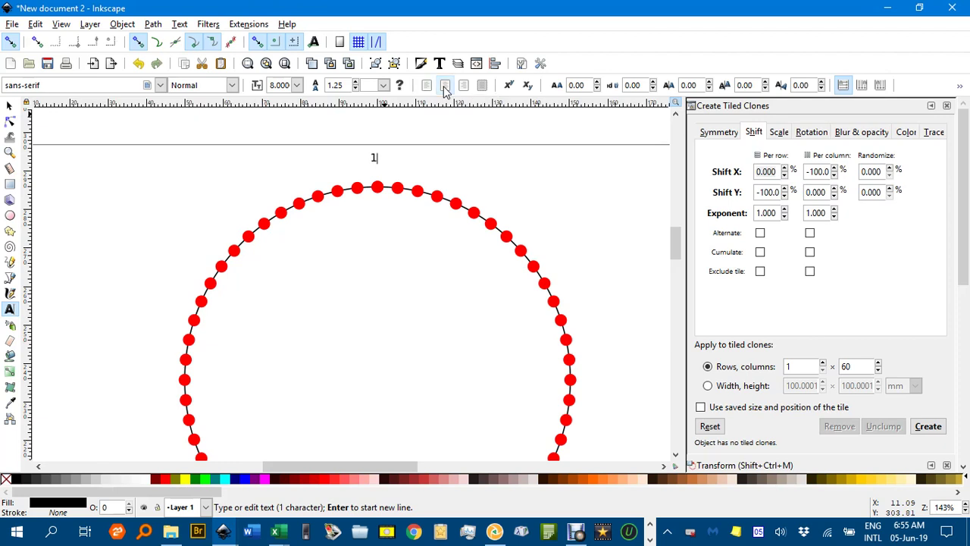
{"action": "left_click", "coordinate": [11, 107]}
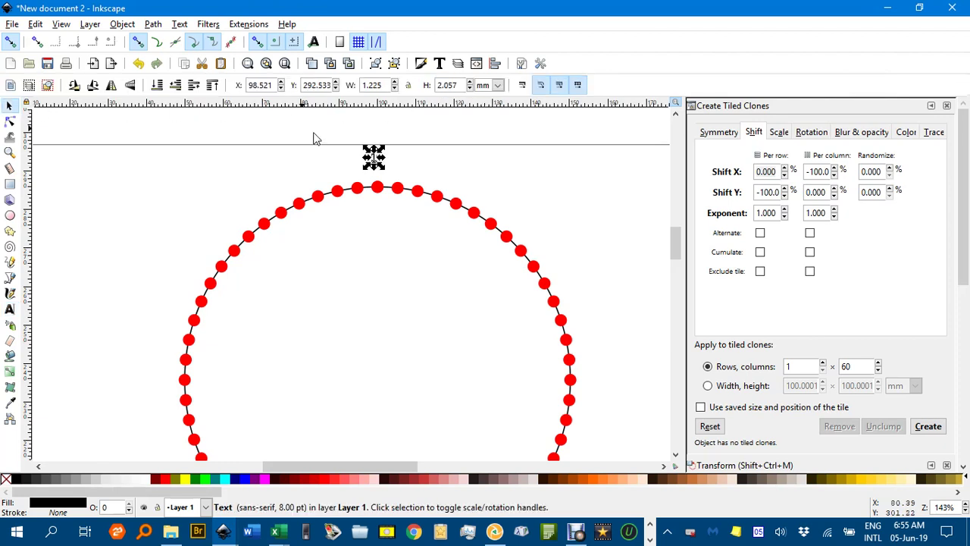
Step: Move the "1" to just above the topmost red dot and center it on that dot's vertical axis, relative to the last selected object
{"action": "scroll", "coordinate": [382, 167], "scroll_direction": "up", "scroll_amount": 2}
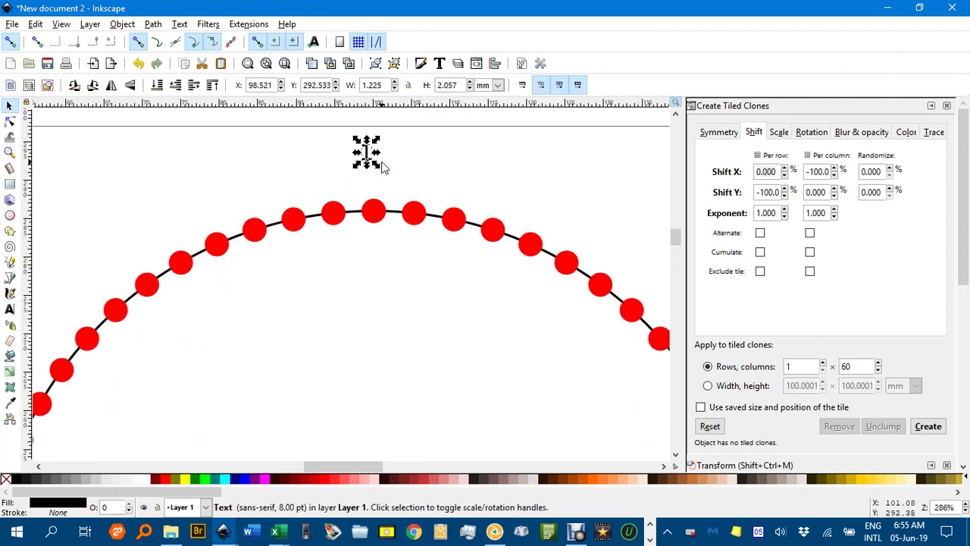
{"action": "left_click_drag", "start_coordinate": [367, 152], "coordinate": [376, 189]}
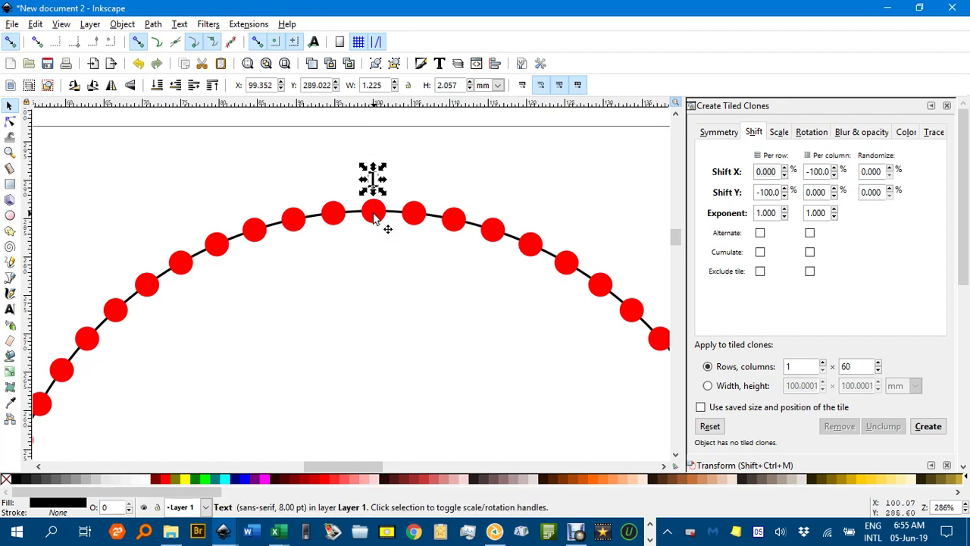
{"action": "left_click", "coordinate": [374, 216], "text": "shift"}
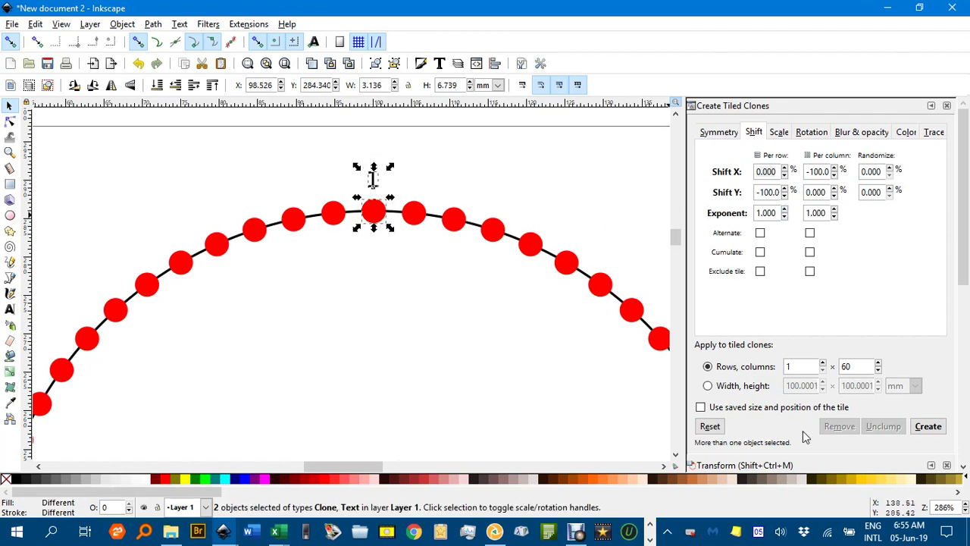
{"action": "left_click_drag", "start_coordinate": [965, 280], "coordinate": [965, 454]}
{"action": "left_click", "coordinate": [823, 397]}
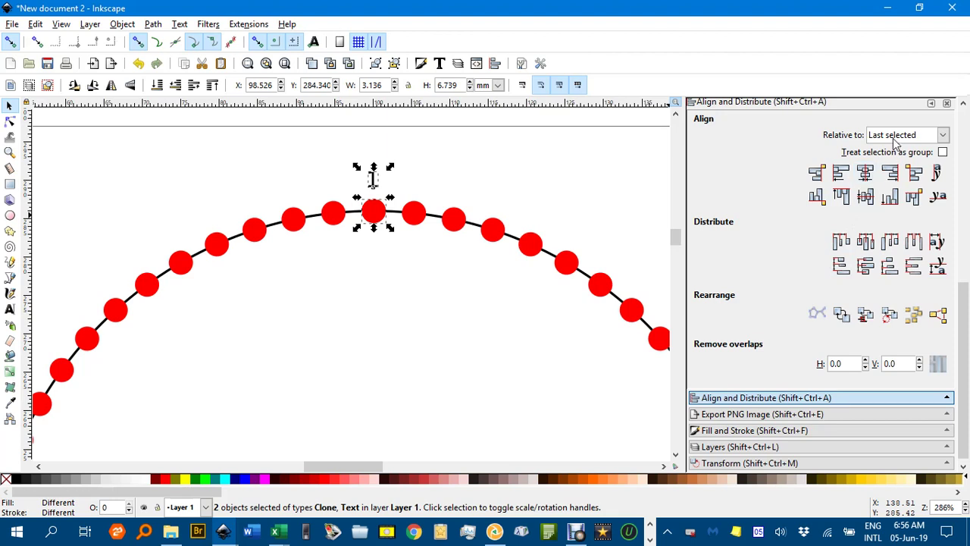
{"action": "left_click", "coordinate": [868, 176]}
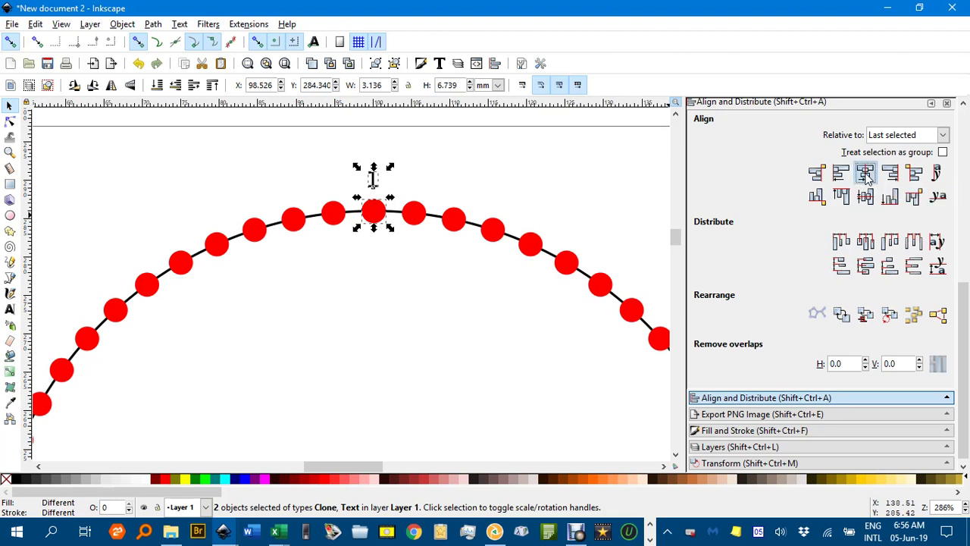
{"action": "left_click", "coordinate": [487, 179]}
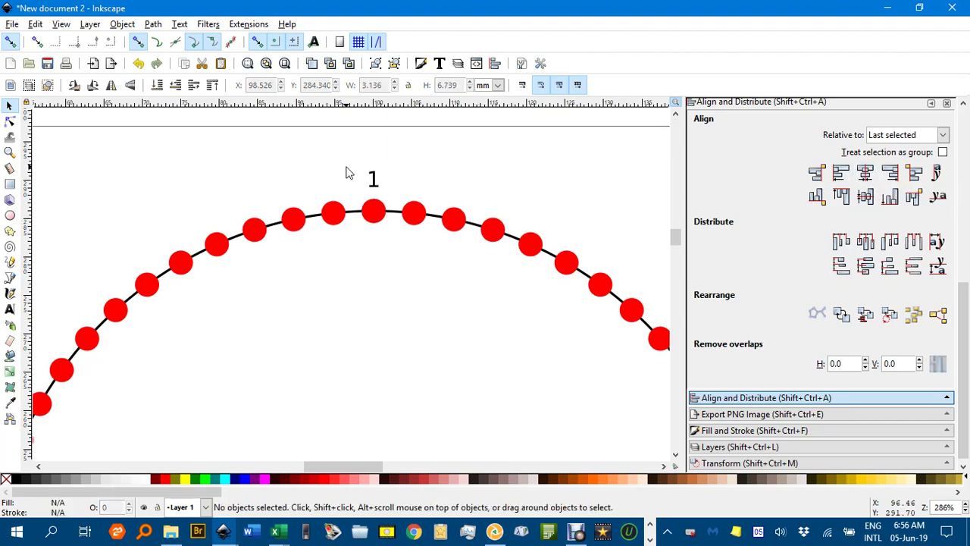
Step: Move the rotation center of the "1" to the center of the large circle
{"action": "left_click", "coordinate": [376, 186]}
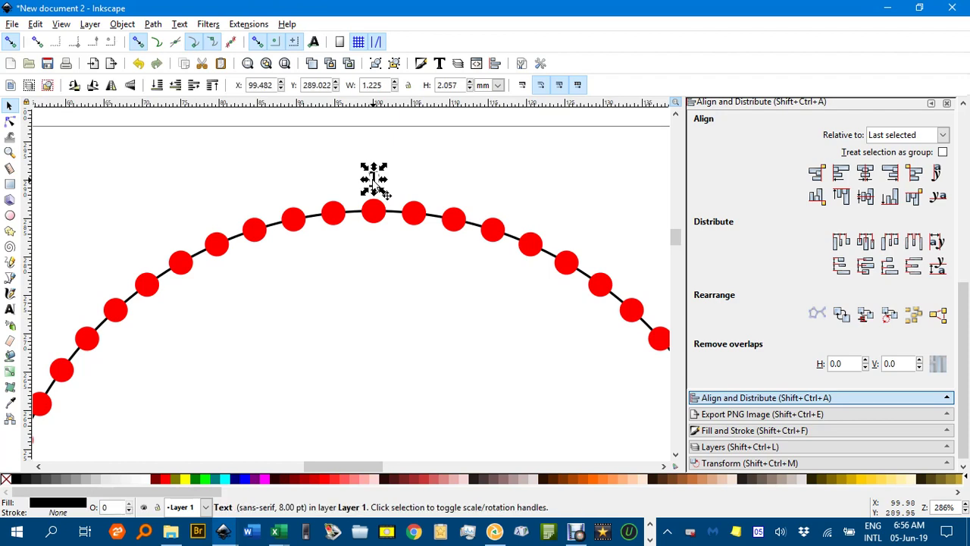
{"action": "left_click", "coordinate": [375, 180]}
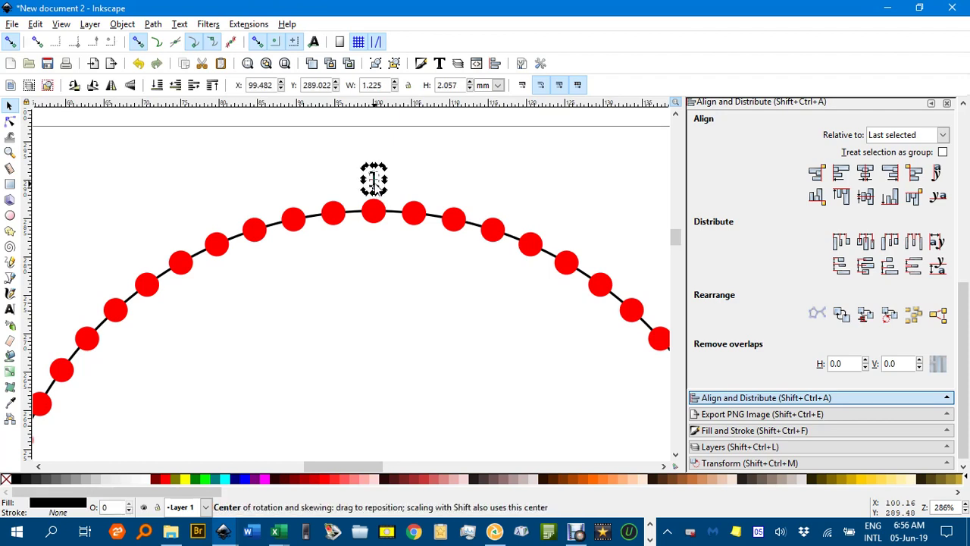
{"action": "left_click_drag", "start_coordinate": [374, 182], "coordinate": [381, 341]}
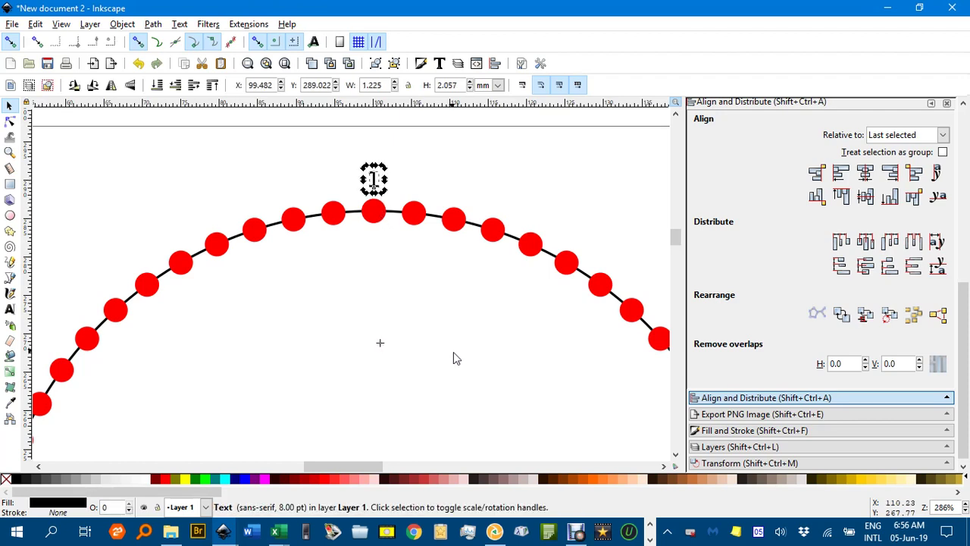
{"action": "scroll", "coordinate": [455, 356], "scroll_direction": "down", "scroll_amount": 2, "text": "ctrl"}
{"action": "left_click_drag", "start_coordinate": [455, 359], "coordinate": [393, 318]}
{"action": "left_click", "coordinate": [579, 166]}
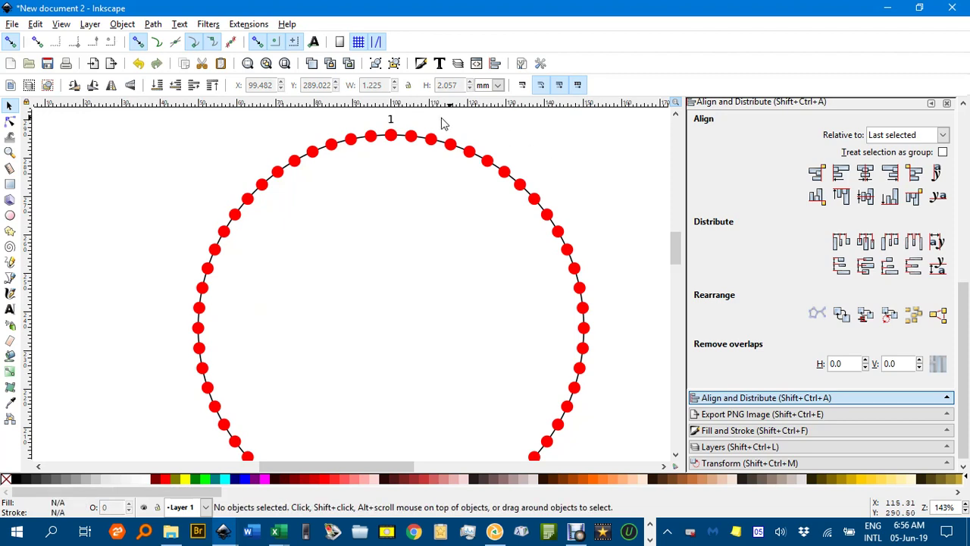
Step: Create tiled clones of the "1" around the large circle in 1 row and 60 columns, using the existing clone settings
{"action": "left_click", "coordinate": [391, 120]}
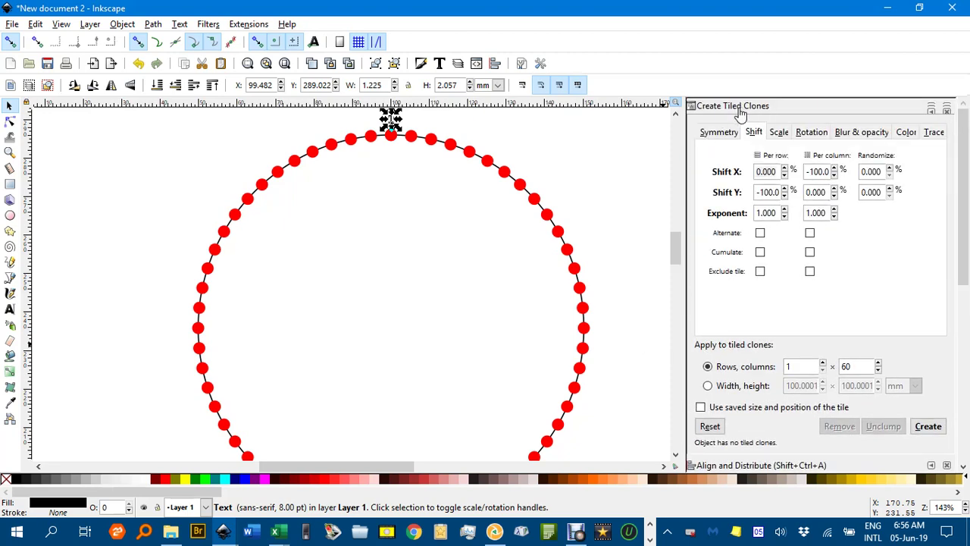
{"action": "left_click", "coordinate": [38, 25]}
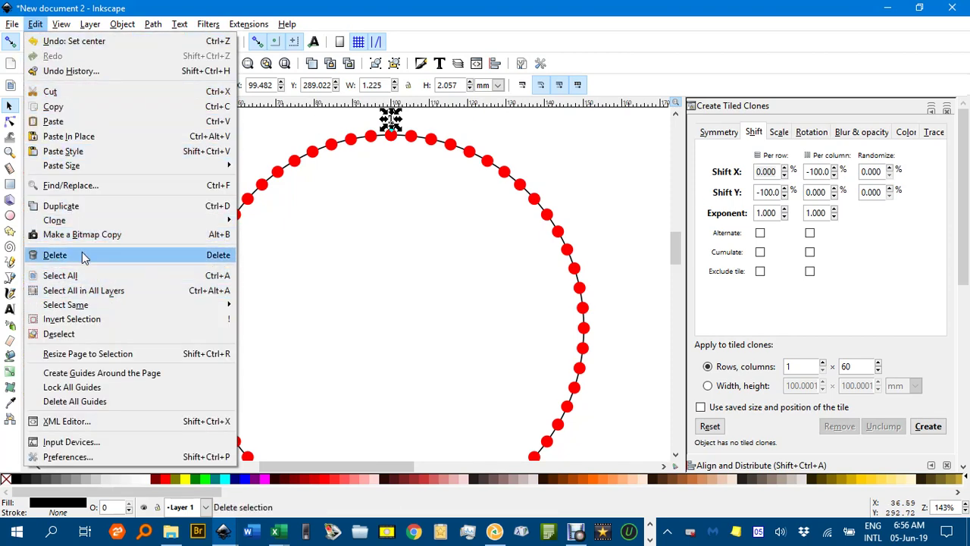
{"action": "mouse_move", "coordinate": [184, 220]}
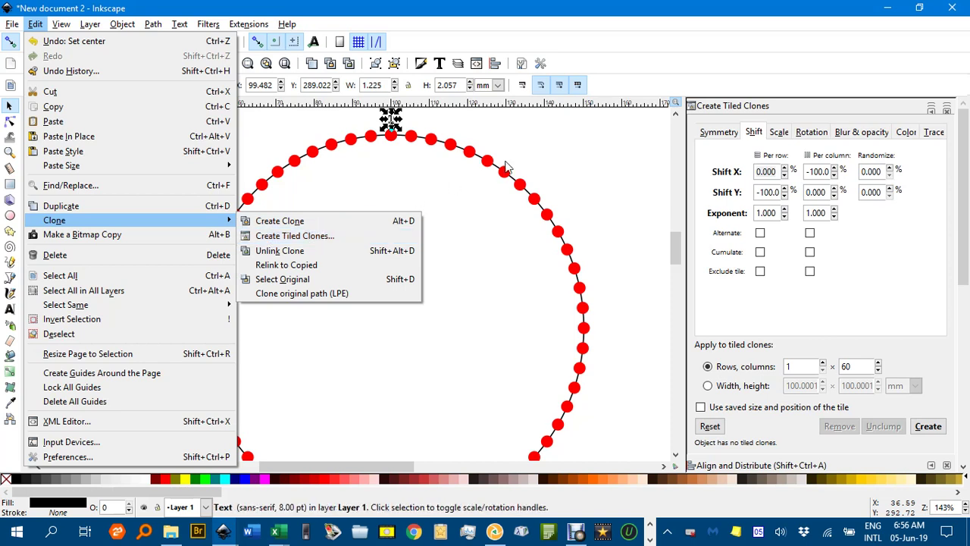
{"action": "left_click", "coordinate": [574, 139]}
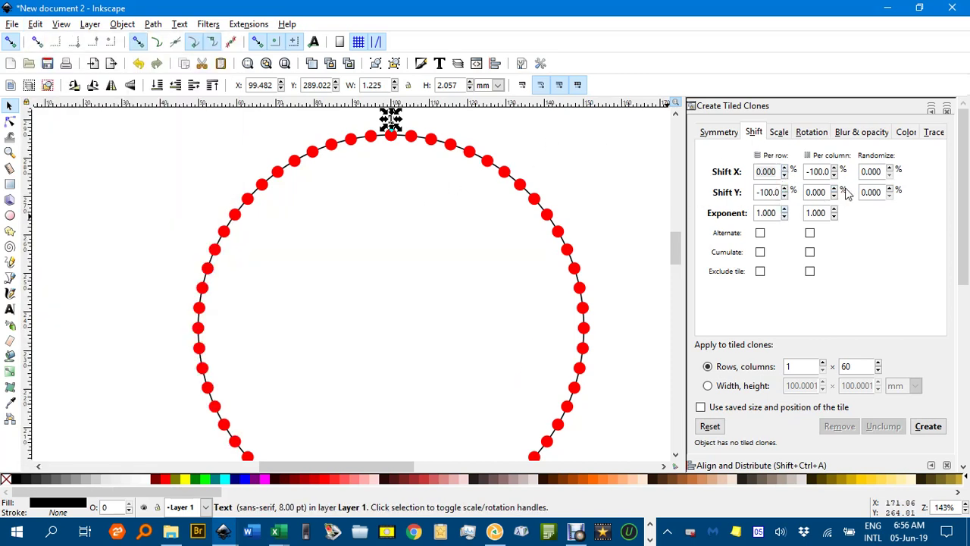
{"action": "left_click", "coordinate": [929, 427]}
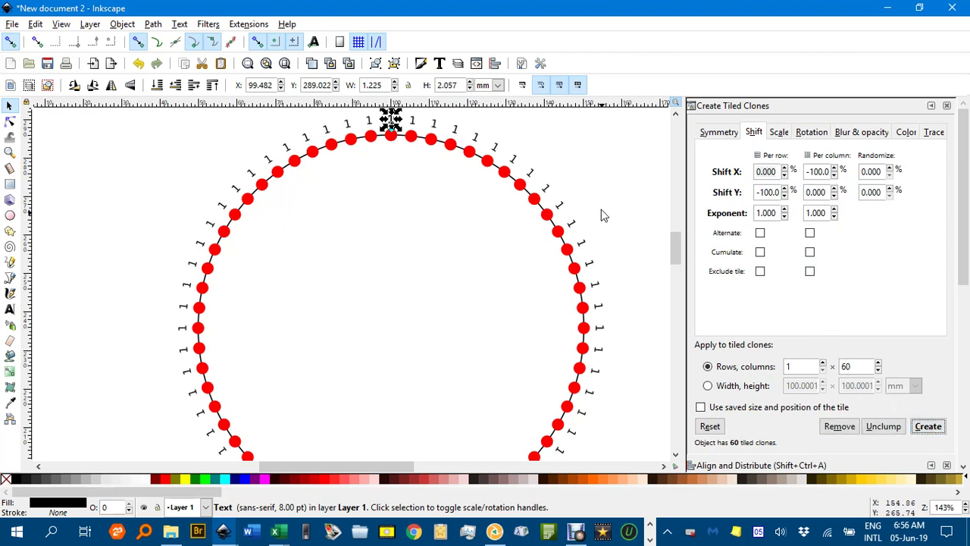
{"action": "left_click", "coordinate": [553, 199]}
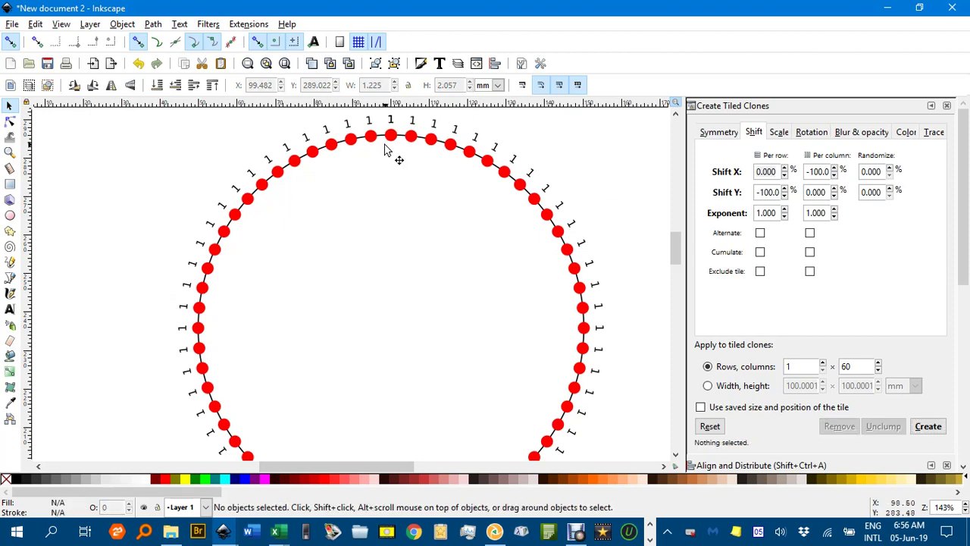
Step: Try to edit the cloned "1" just clockwise of the topmost one as text
{"action": "key", "text": "t"}
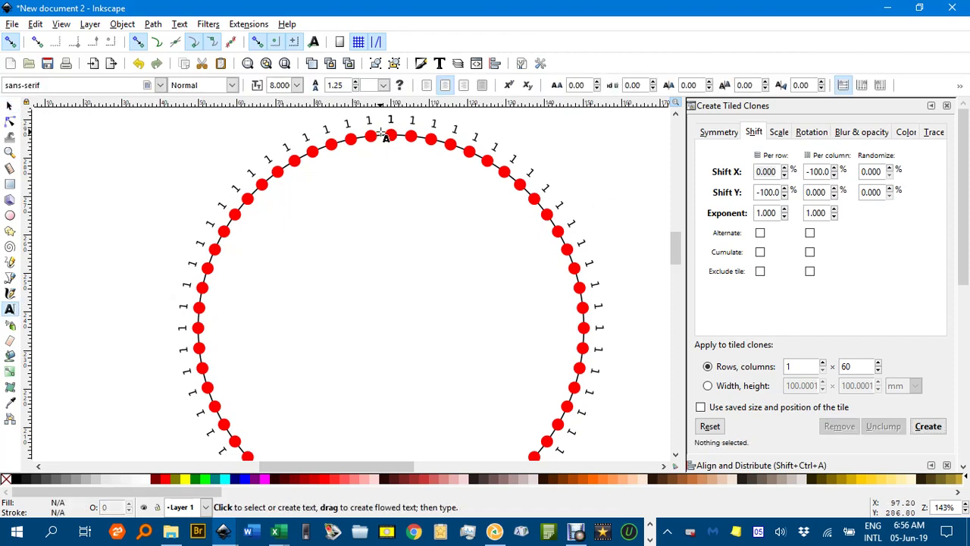
{"action": "scroll", "coordinate": [407, 133], "scroll_direction": "up", "scroll_amount": 2}
{"action": "scroll", "coordinate": [413, 133], "scroll_direction": "up", "scroll_amount": 2}
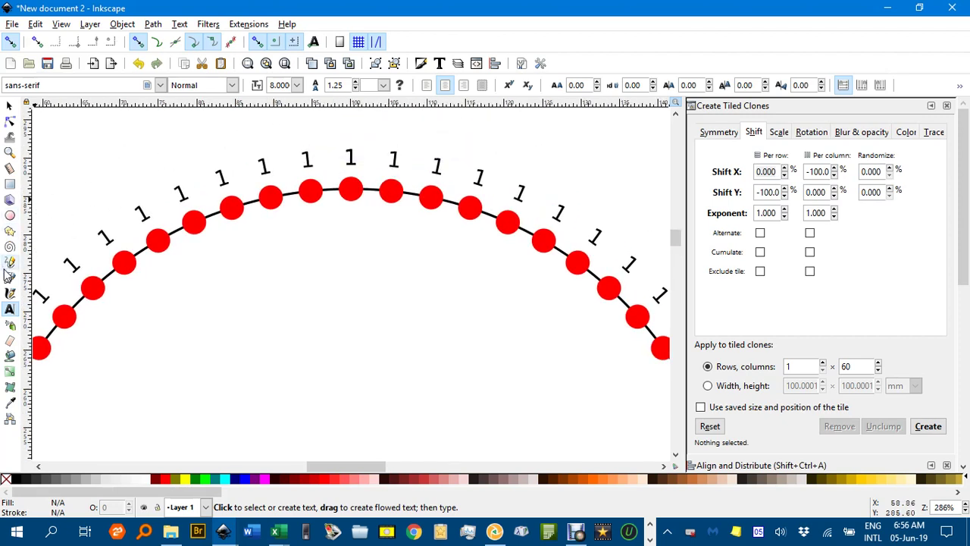
{"action": "left_click", "coordinate": [394, 160]}
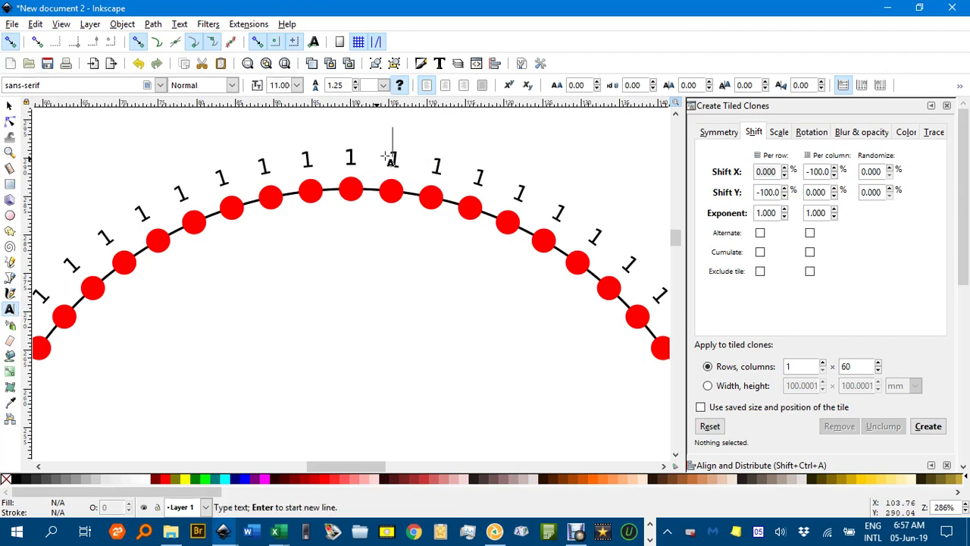
{"action": "left_click", "coordinate": [10, 105]}
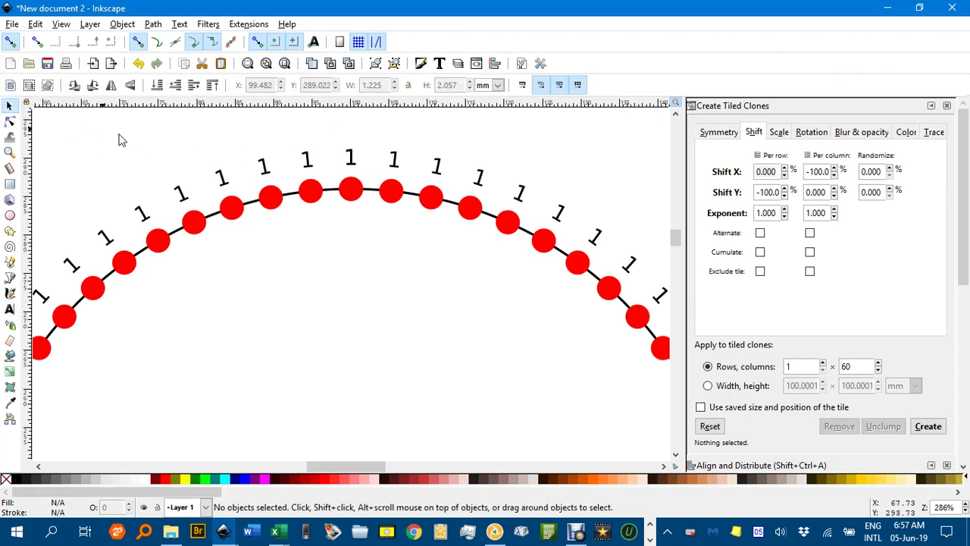
Step: Select the large circle with all its dots and numbers, and unlink the clones from their originals
{"action": "scroll", "coordinate": [295, 174], "scroll_direction": "down", "scroll_amount": 3}
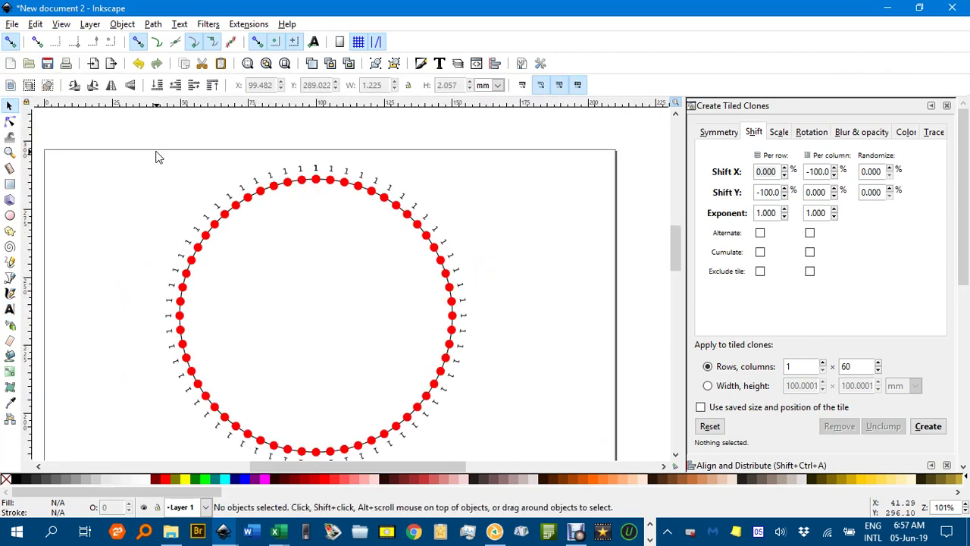
{"action": "mouse_move", "coordinate": [137, 138]}
{"action": "left_mouse_down"}
{"action": "mouse_move", "coordinate": [431, 346]}
{"action": "mouse_move", "coordinate": [520, 437]}
{"action": "mouse_move", "coordinate": [526, 481]}
{"action": "mouse_move", "coordinate": [547, 320]}
{"action": "left_mouse_up"}
{"action": "scroll", "coordinate": [541, 238], "scroll_direction": "up", "scroll_amount": 5}
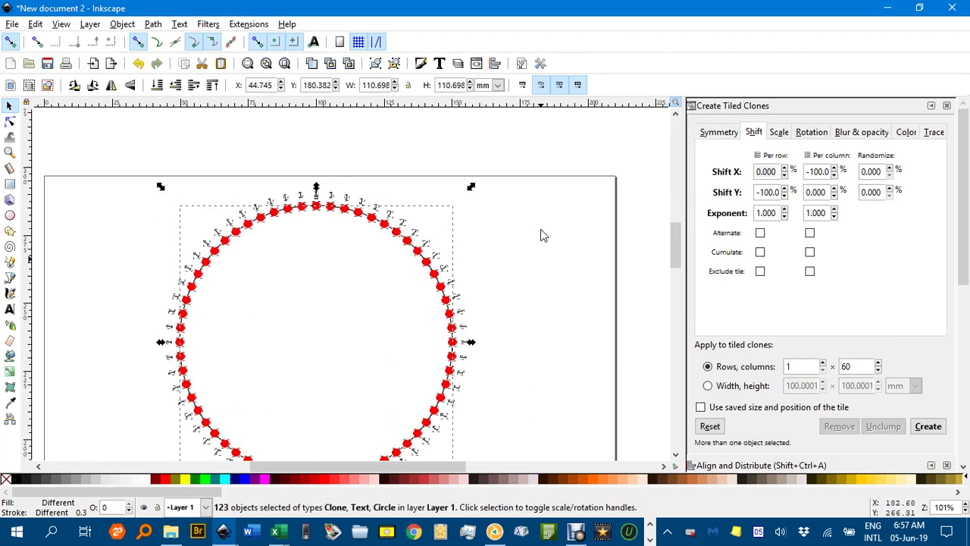
{"action": "scroll", "coordinate": [511, 230], "scroll_direction": "down", "scroll_amount": 1}
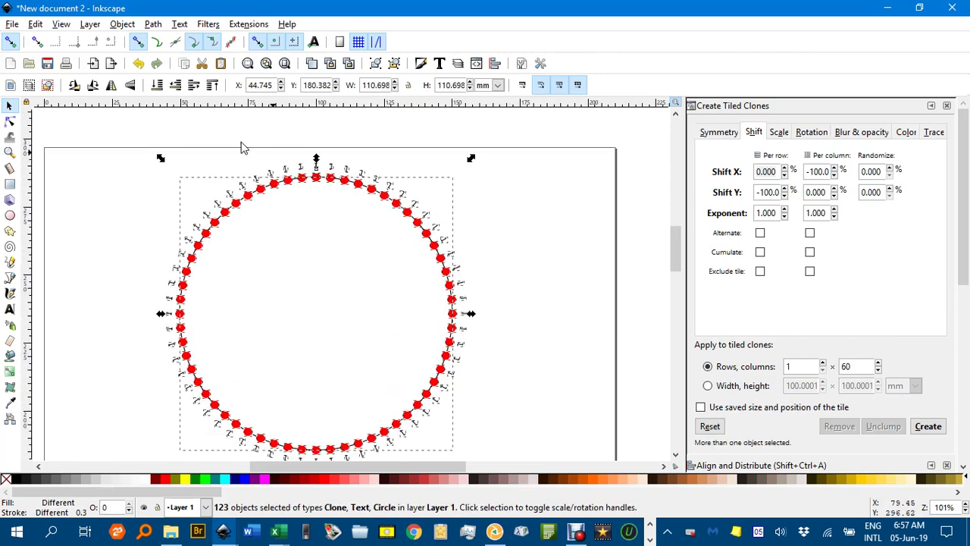
{"action": "left_click", "coordinate": [35, 25]}
{"action": "mouse_move", "coordinate": [123, 221]}
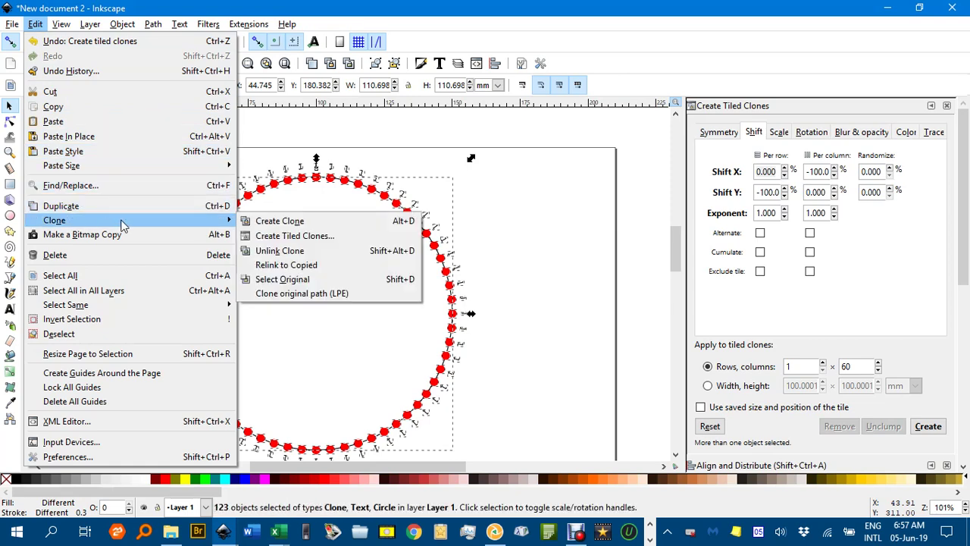
{"action": "left_click", "coordinate": [279, 251]}
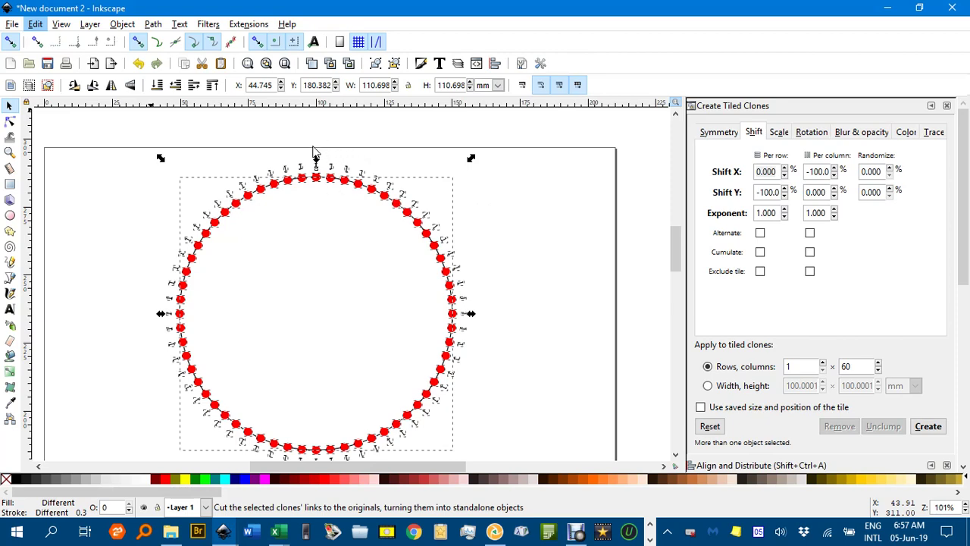
{"action": "left_click", "coordinate": [321, 222]}
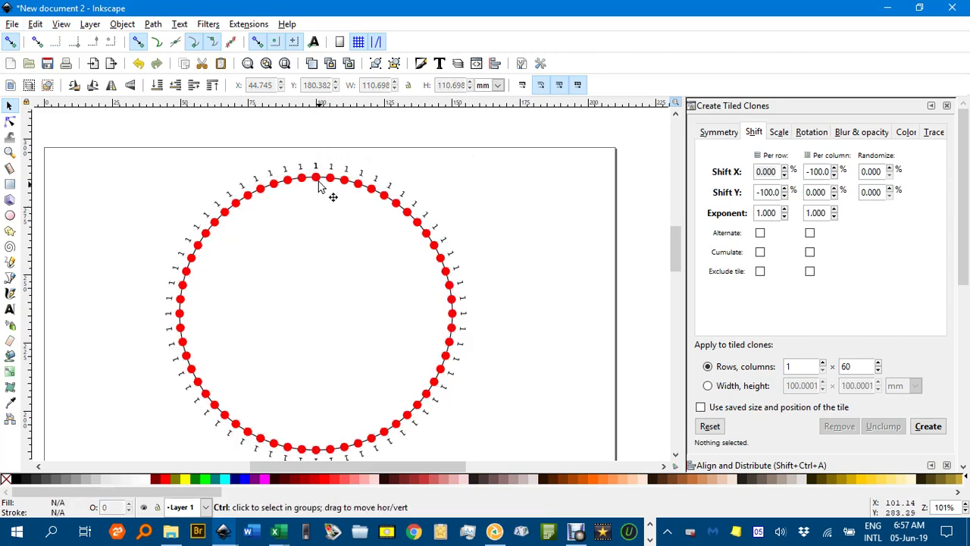
Step: Check that the topmost number and the red dot below it can be selected as separate objects
{"action": "scroll", "coordinate": [329, 188], "scroll_direction": "up", "scroll_amount": 2, "text": "ctrl"}
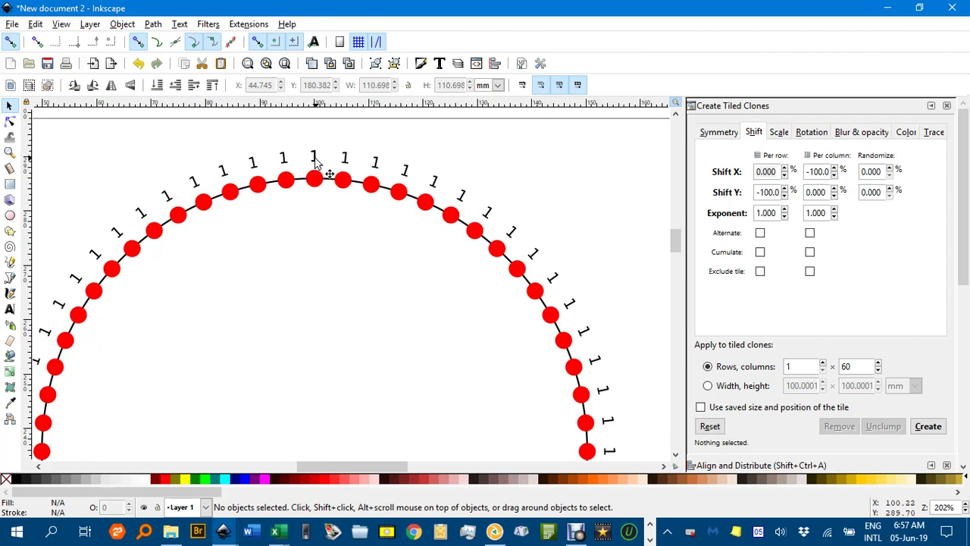
{"action": "left_click", "coordinate": [316, 158]}
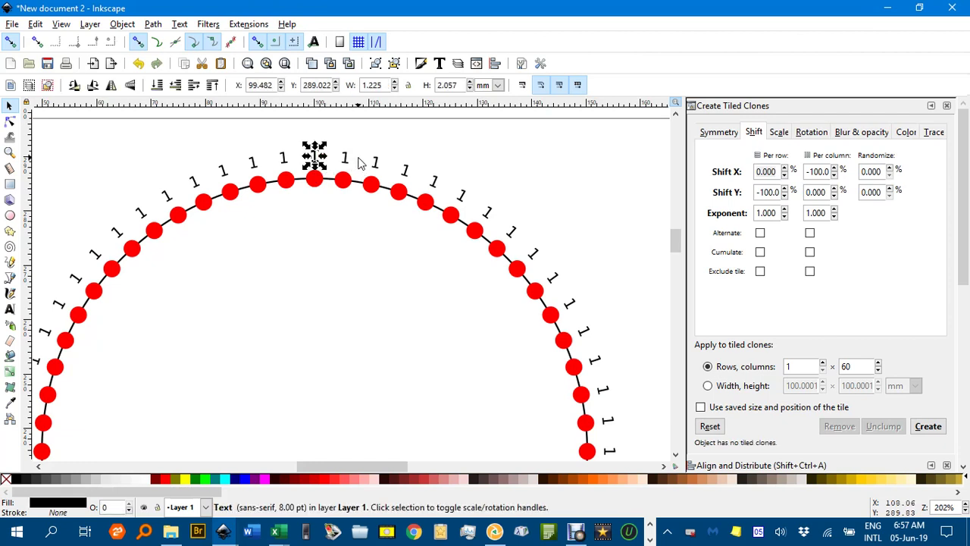
{"action": "left_click", "coordinate": [361, 163]}
{"action": "left_click", "coordinate": [321, 181]}
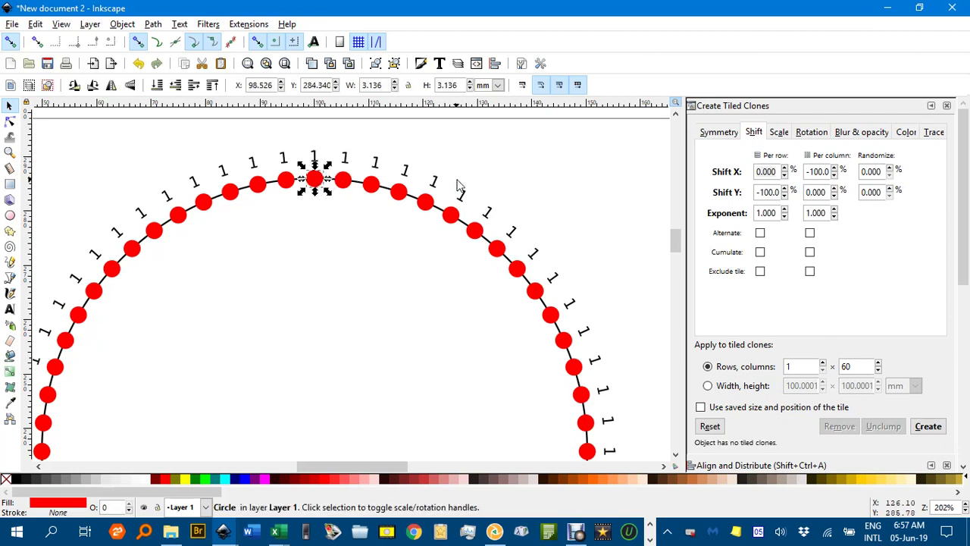
{"action": "key", "text": "Escape"}
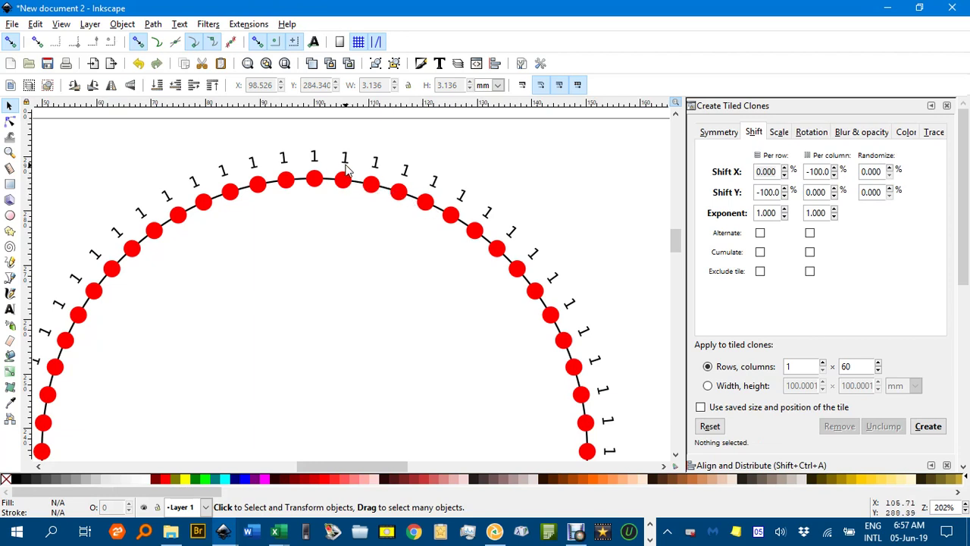
Step: Change the first two numbers clockwise of the topmost "1" to 2 and 3
{"action": "key", "text": "t"}
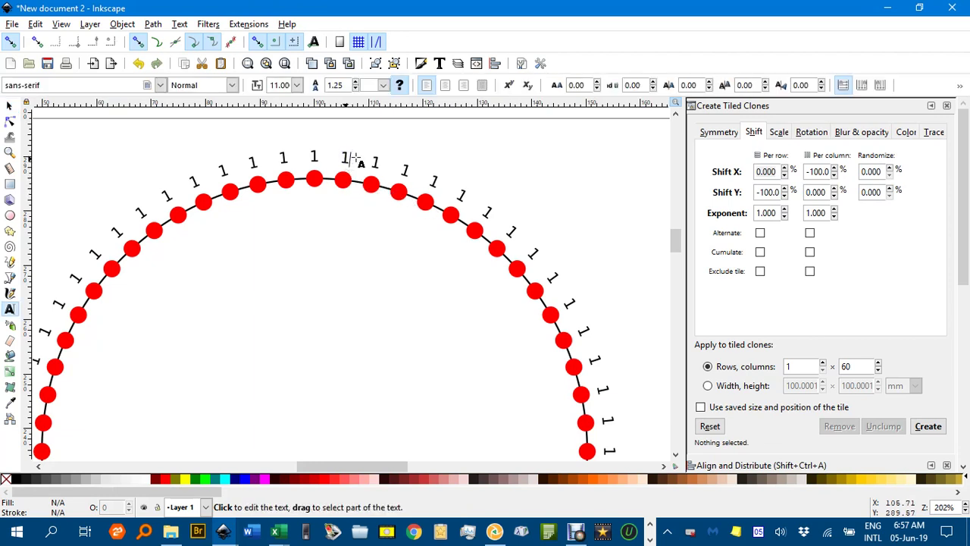
{"action": "left_click", "coordinate": [344, 159]}
{"action": "key", "text": "BackSpace"}
{"action": "type", "text": "2"}
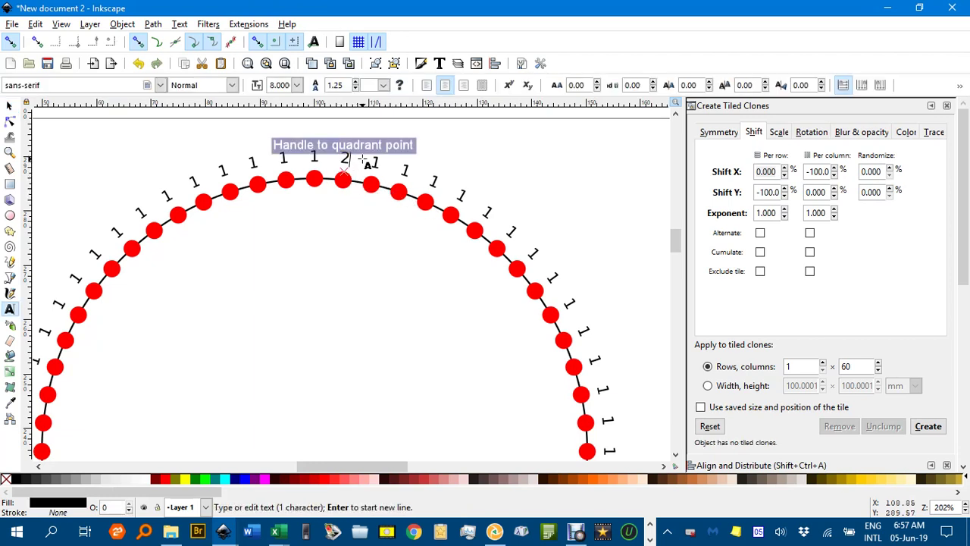
{"action": "left_click", "coordinate": [375, 161]}
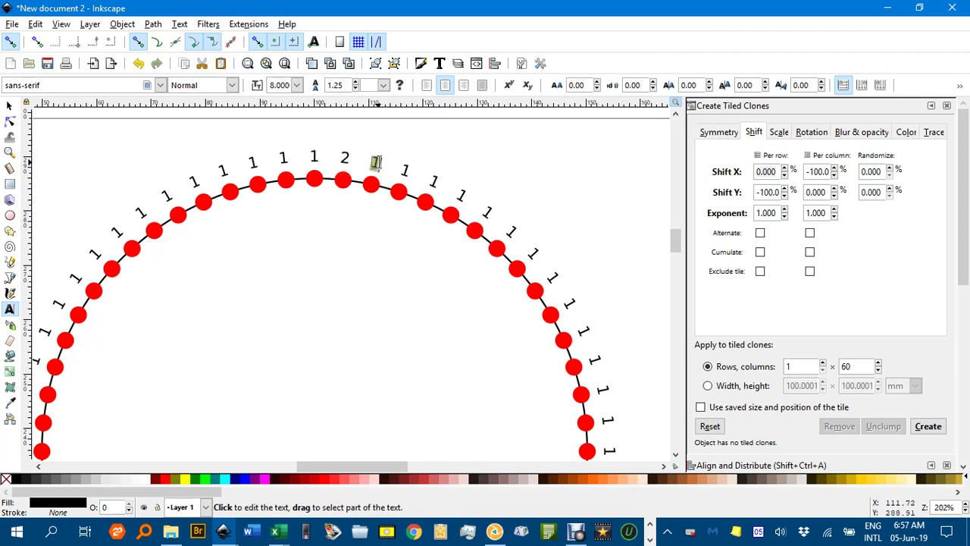
{"action": "key", "text": "BackSpace"}
{"action": "type", "text": "3"}
Step: Renumber the three labels clockwise of the "3" as 4, 5 and 6
{"action": "left_click", "coordinate": [406, 168]}
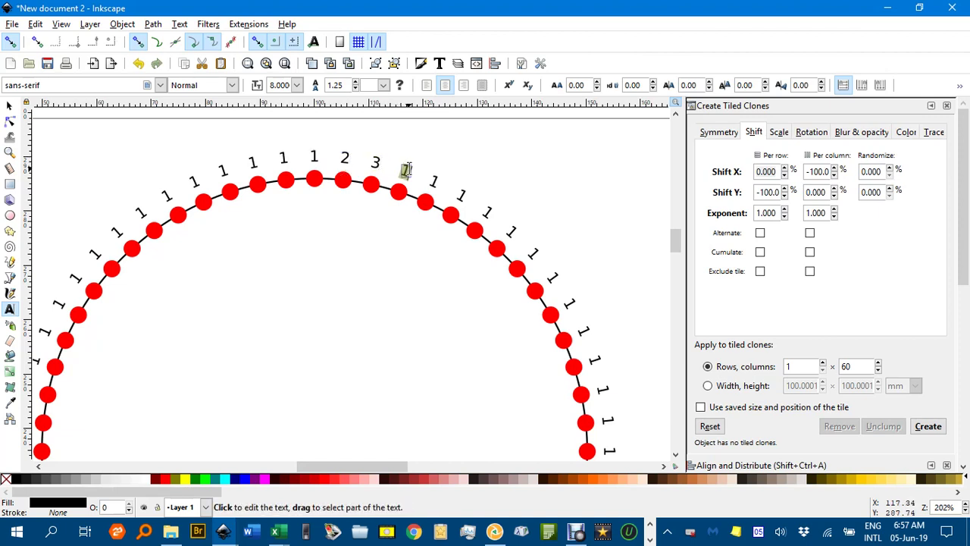
{"action": "key", "text": "BackSpace"}
{"action": "type", "text": "4"}
{"action": "double_click", "coordinate": [433, 182]}
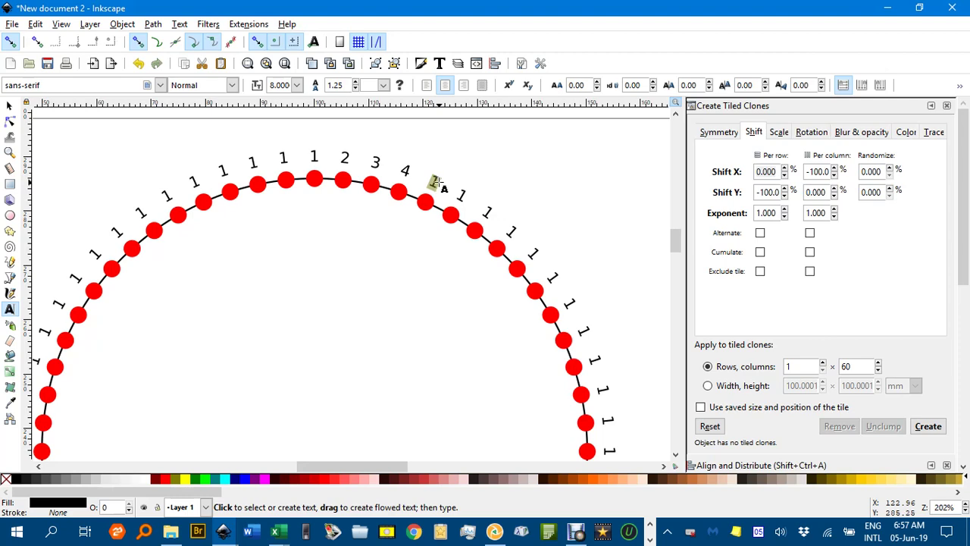
{"action": "type", "text": "5"}
{"action": "double_click", "coordinate": [461, 194]}
{"action": "type", "text": "6"}
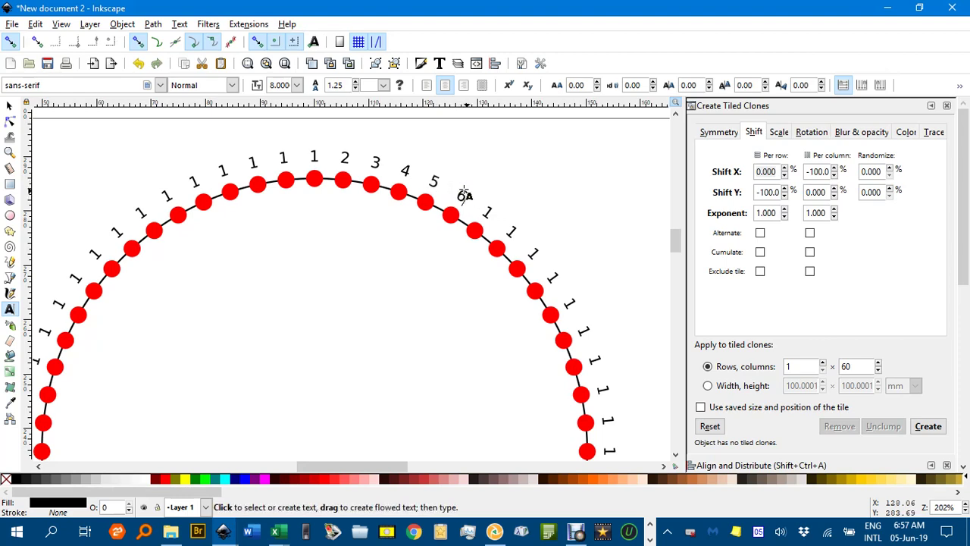
{"action": "left_click", "coordinate": [464, 194]}
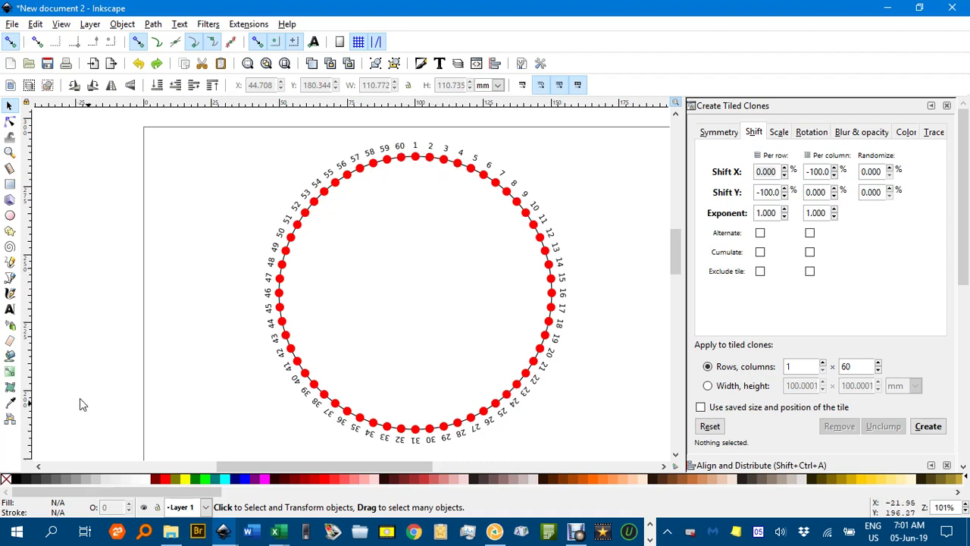
Step: Set up snapping for the Pen tool by turning off cusp nodes, smooth nodes and rotation centers, so lines snap to object centers
{"action": "left_click", "coordinate": [10, 278]}
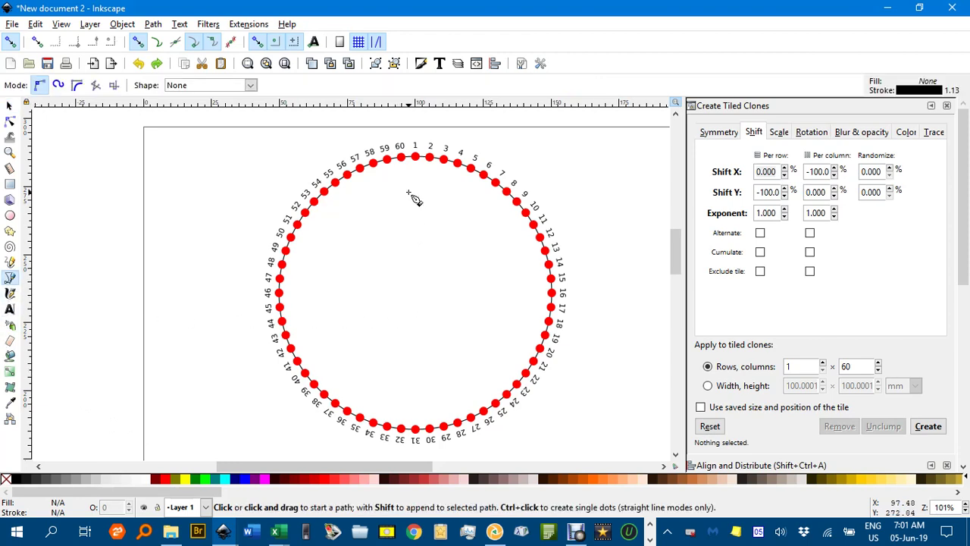
{"action": "scroll", "coordinate": [424, 173], "scroll_direction": "up", "scroll_amount": 2}
{"action": "left_click_drag", "start_coordinate": [427, 173], "coordinate": [317, 182]}
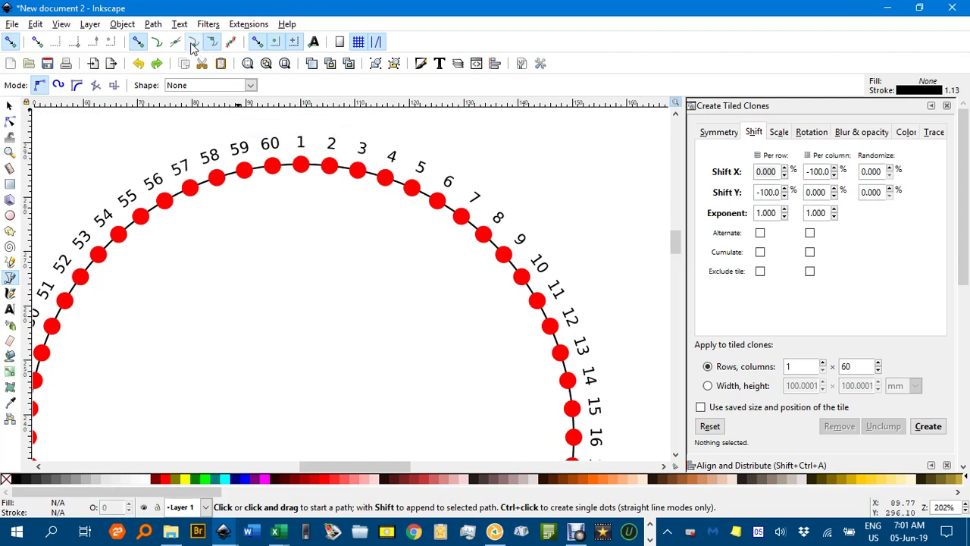
{"action": "left_click", "coordinate": [271, 46]}
{"action": "left_click", "coordinate": [375, 44]}
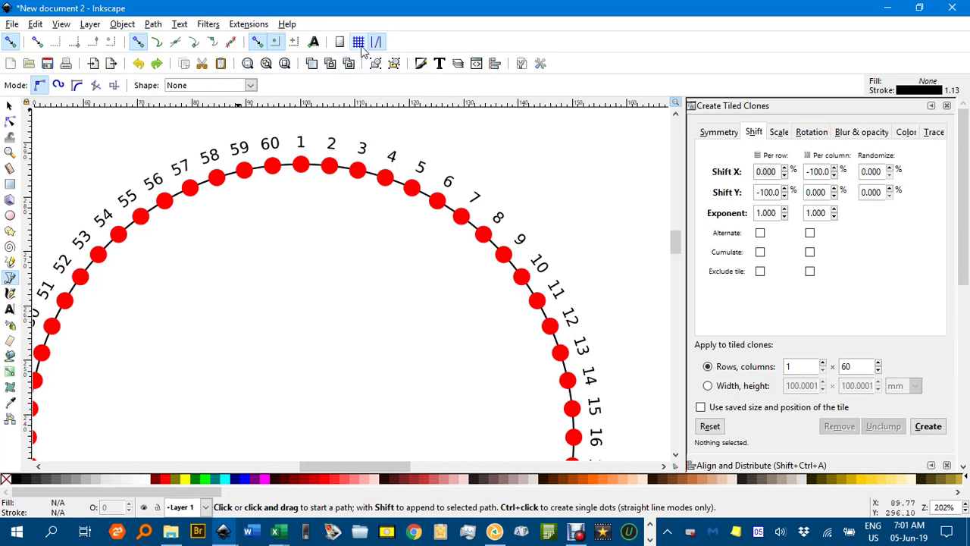
Step: Draw straight lines between the centers of dots 1 and 2, dots 2 and 4, and dots 3 and 6
{"action": "left_click", "coordinate": [301, 166]}
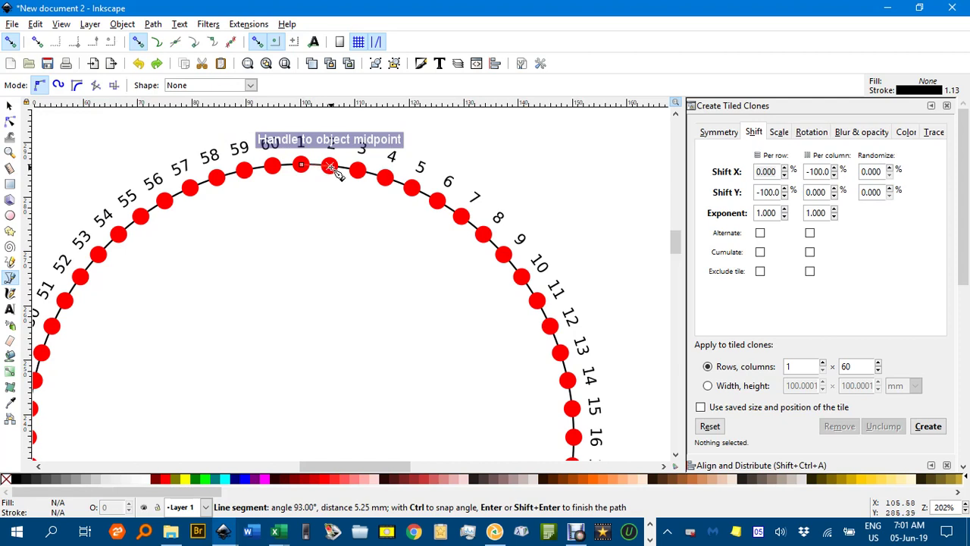
{"action": "double_click", "coordinate": [330, 166]}
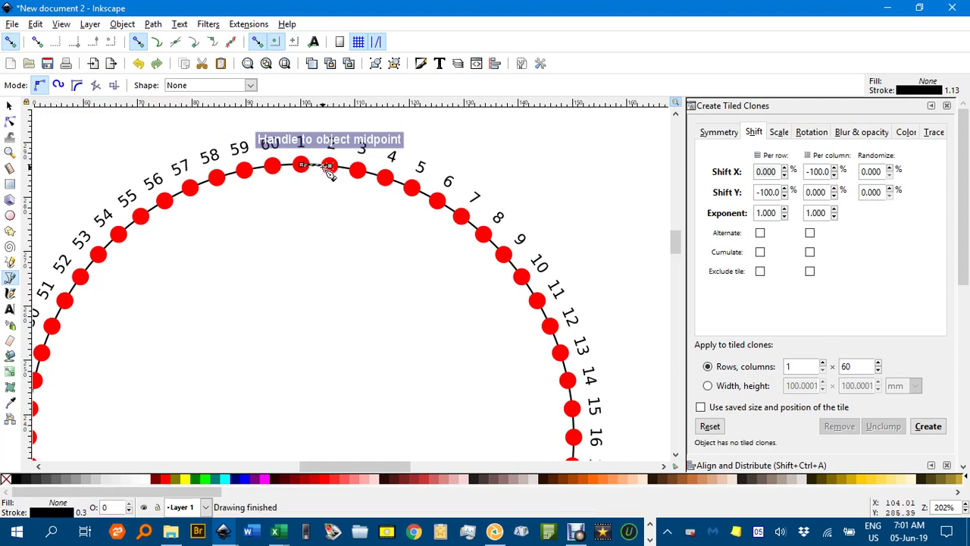
{"action": "left_click", "coordinate": [331, 166]}
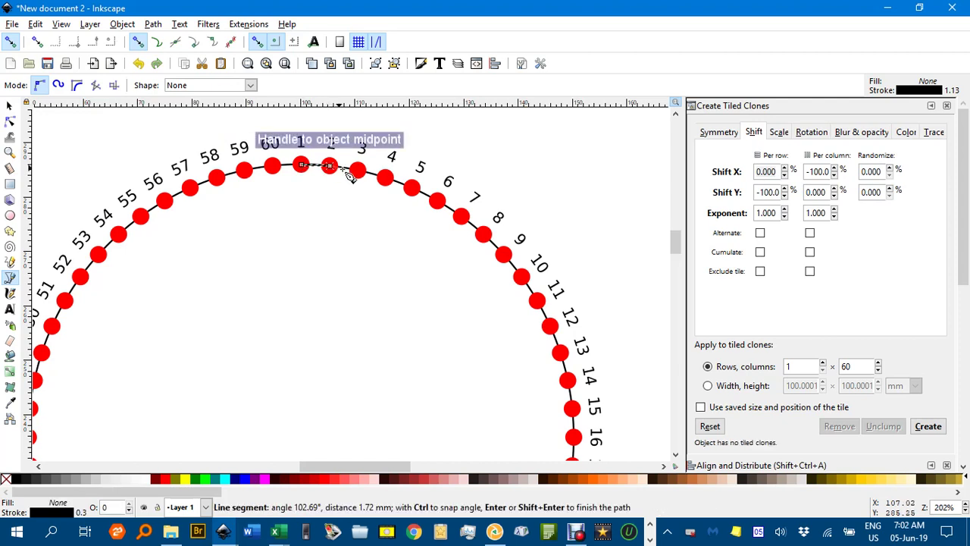
{"action": "double_click", "coordinate": [387, 179]}
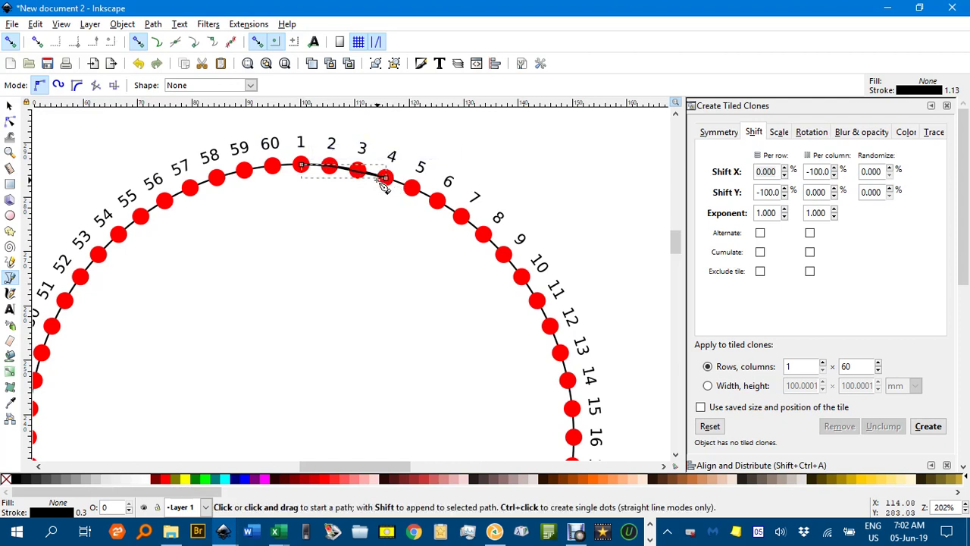
{"action": "left_click", "coordinate": [356, 170]}
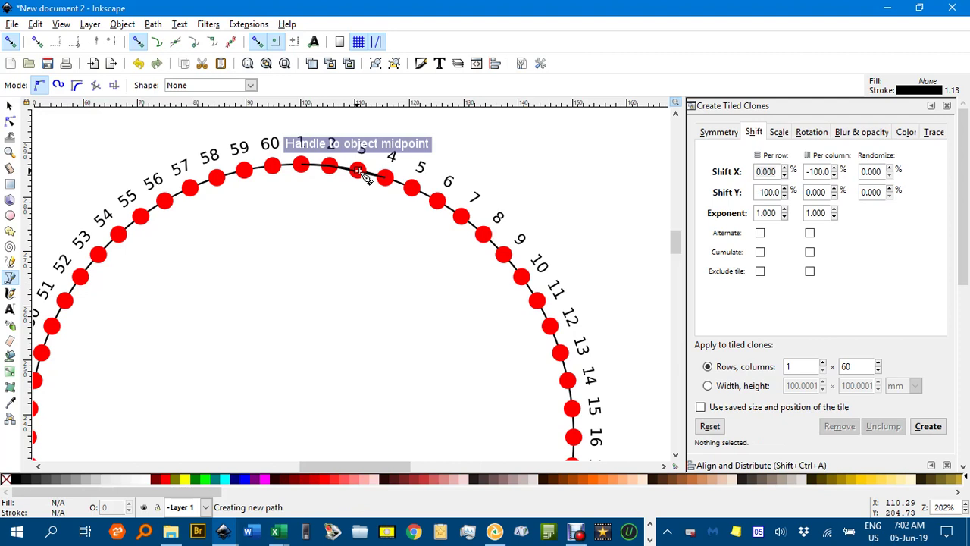
{"action": "double_click", "coordinate": [437, 201]}
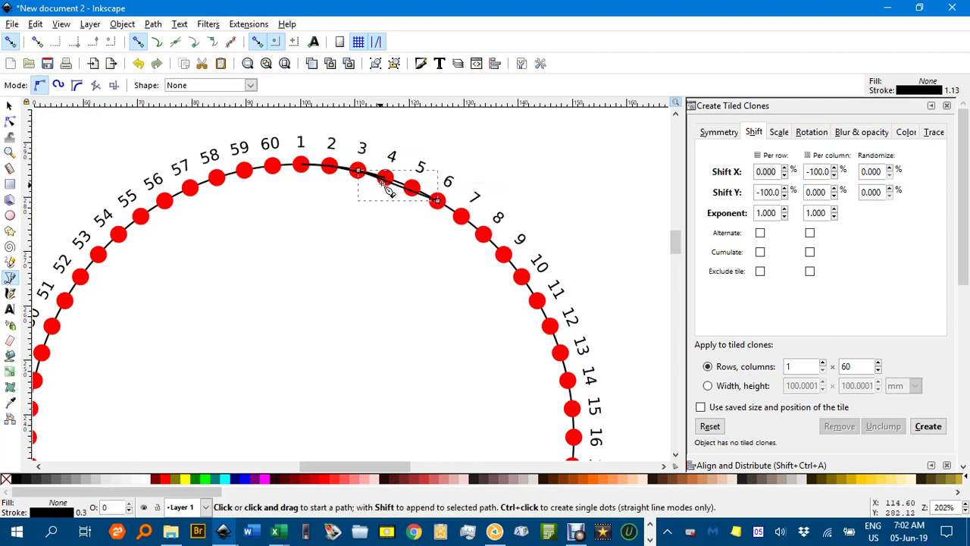
Step: Connect dot 4 to dot 8, dot 5 to dot 10, and dot 6 to dot 12 with straight lines
{"action": "left_click", "coordinate": [385, 178]}
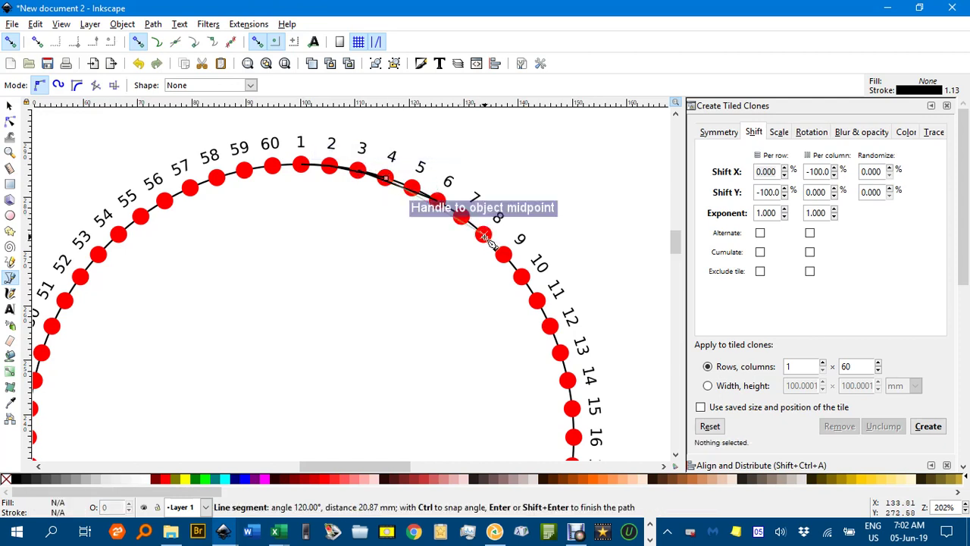
{"action": "double_click", "coordinate": [483, 235]}
{"action": "left_click", "coordinate": [411, 187]}
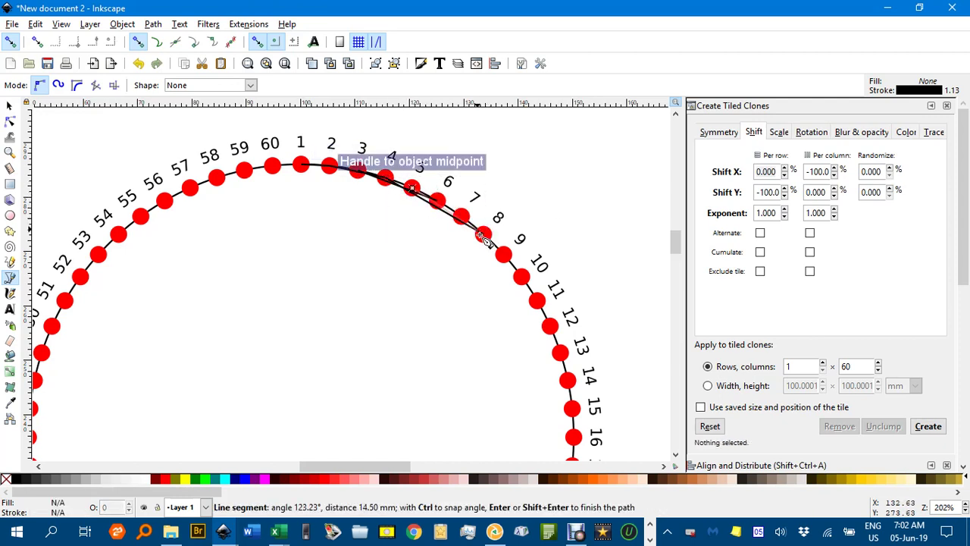
{"action": "double_click", "coordinate": [521, 277]}
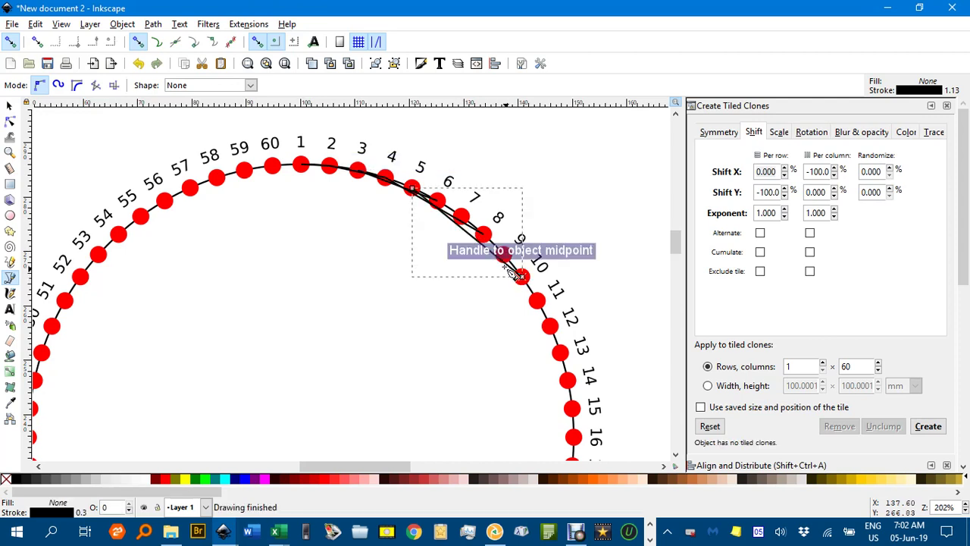
{"action": "left_click", "coordinate": [438, 202]}
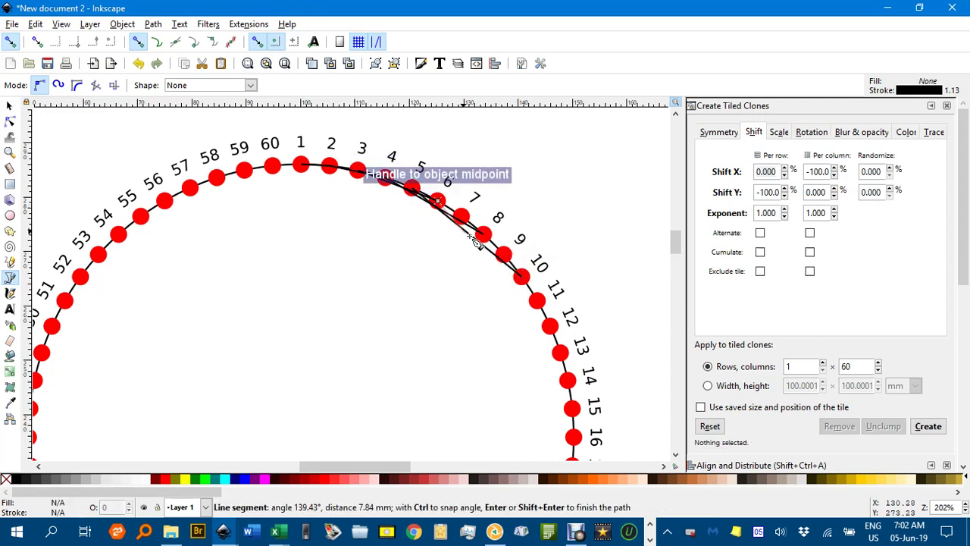
{"action": "double_click", "coordinate": [550, 326]}
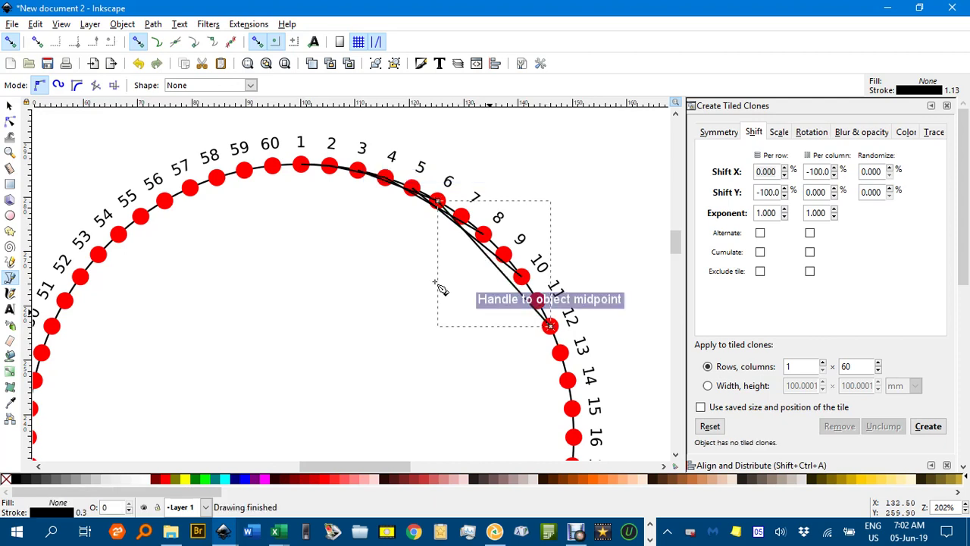
Step: Draw straight lines from dot 7 to dot 14 and from dot 8 to dot 16
{"action": "left_click", "coordinate": [461, 218]}
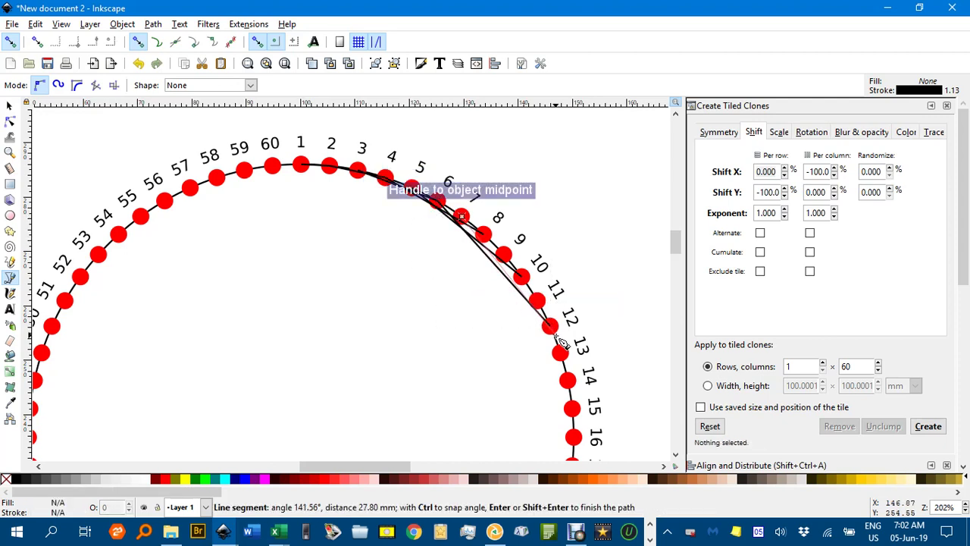
{"action": "double_click", "coordinate": [568, 381]}
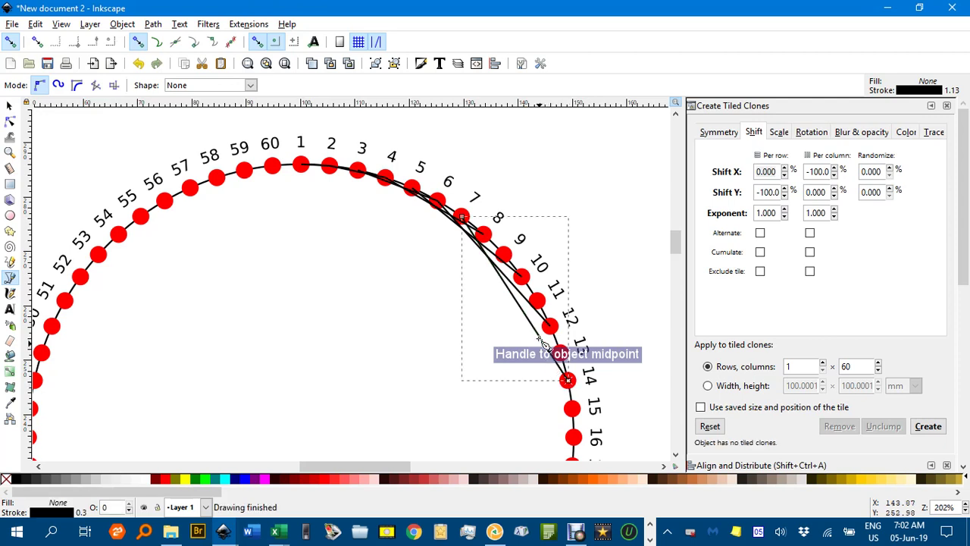
{"action": "left_click", "coordinate": [485, 234]}
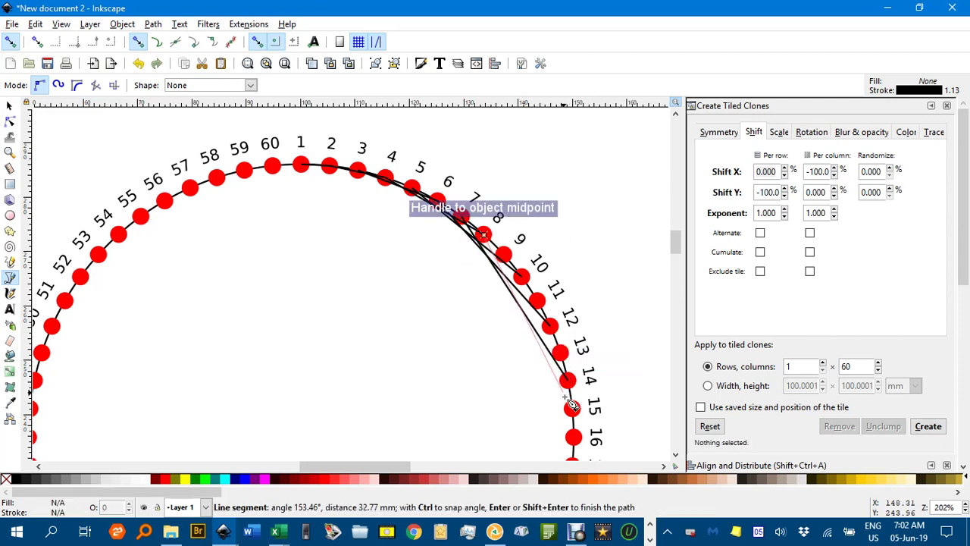
{"action": "double_click", "coordinate": [574, 437]}
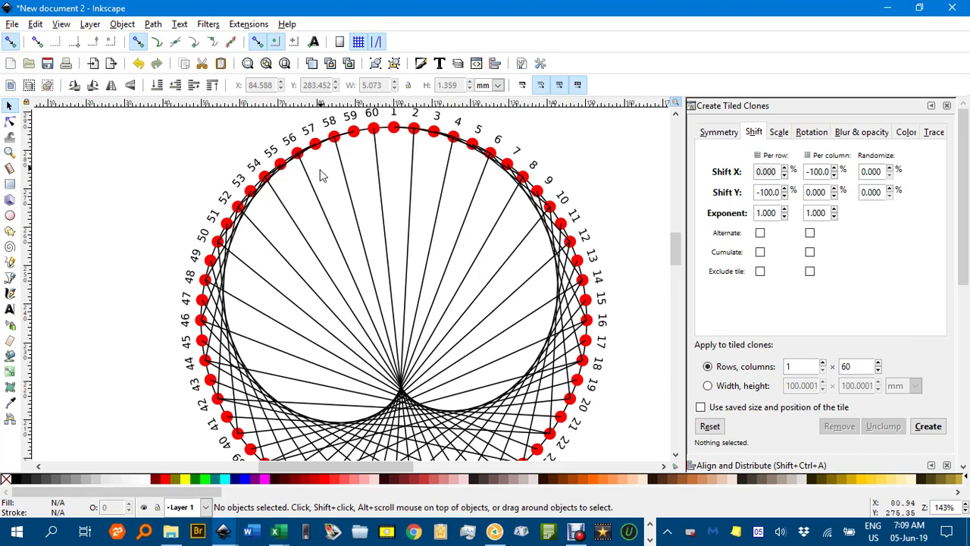
Step: Use Select Same on one red dot to select all the red dots around the circle, and delete them
{"action": "scroll", "coordinate": [330, 151], "scroll_direction": "up", "scroll_amount": 1, "text": "ctrl"}
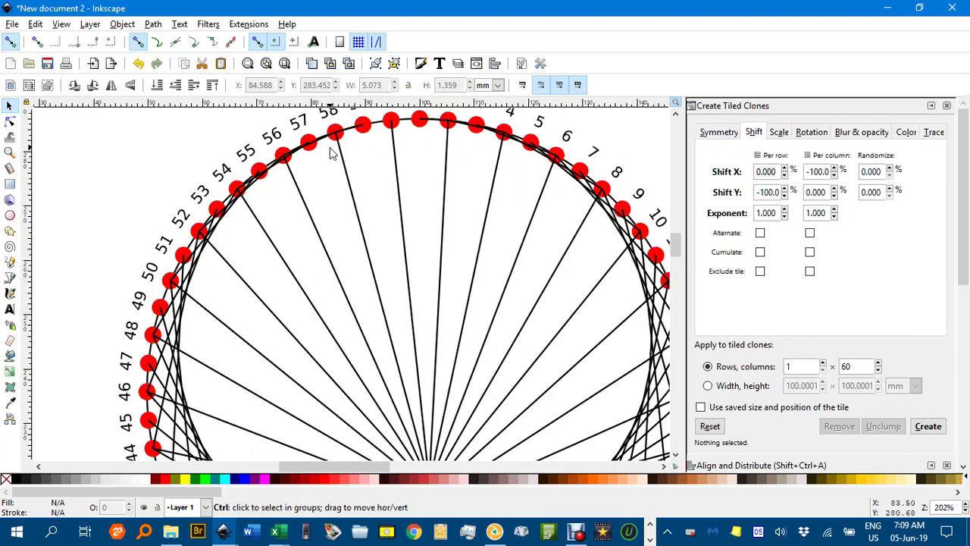
{"action": "scroll", "coordinate": [329, 151], "scroll_direction": "up", "scroll_amount": 1, "text": "ctrl"}
{"action": "left_click", "coordinate": [306, 148]}
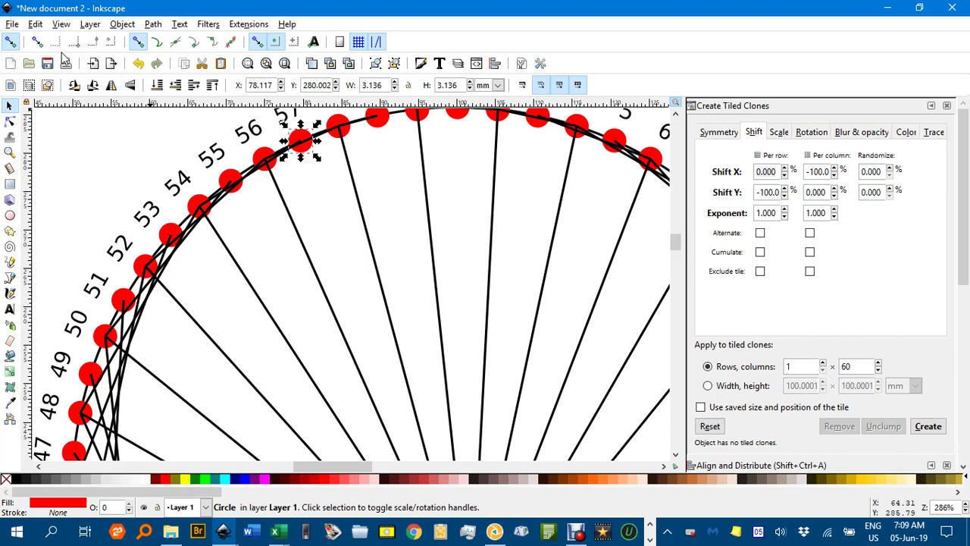
{"action": "left_click", "coordinate": [36, 25]}
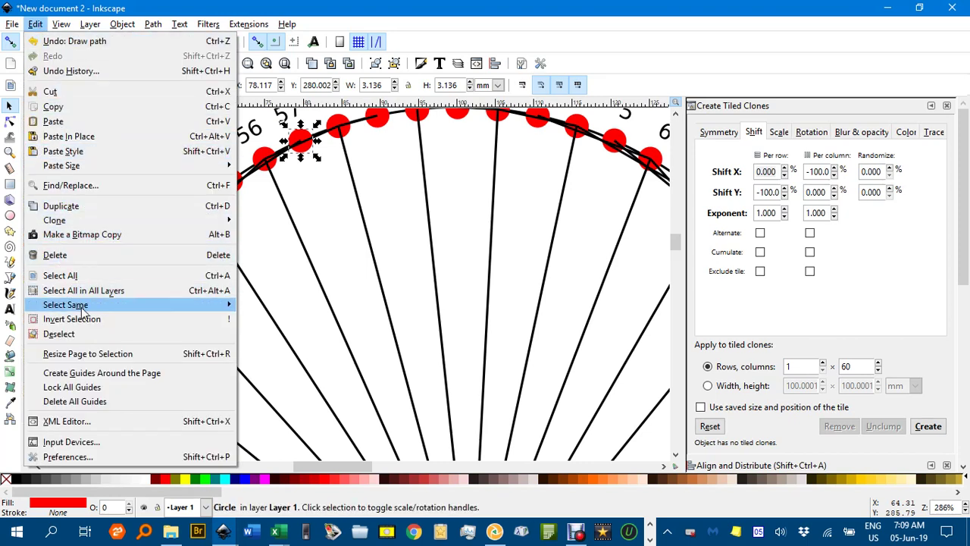
{"action": "mouse_move", "coordinate": [100, 307]}
{"action": "left_click", "coordinate": [290, 326]}
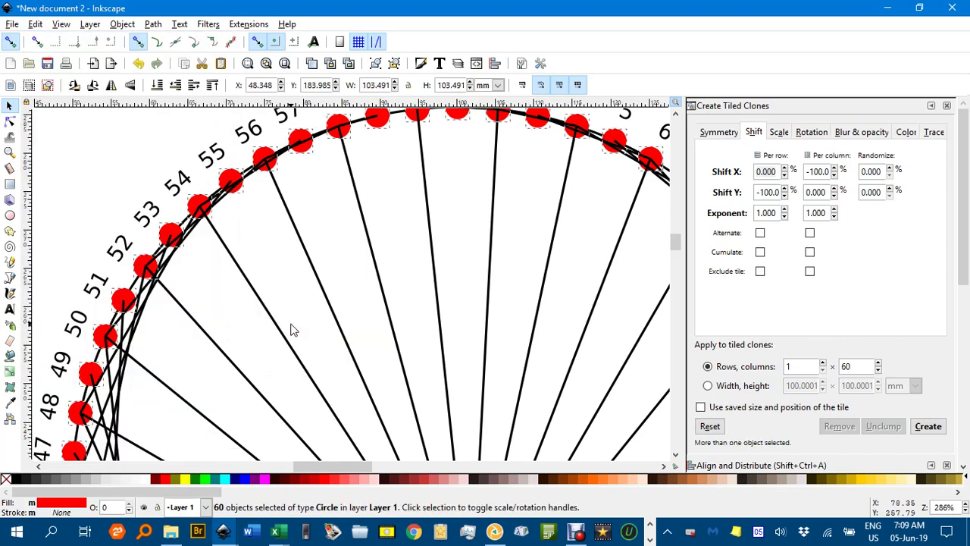
{"action": "key", "text": "Delete"}
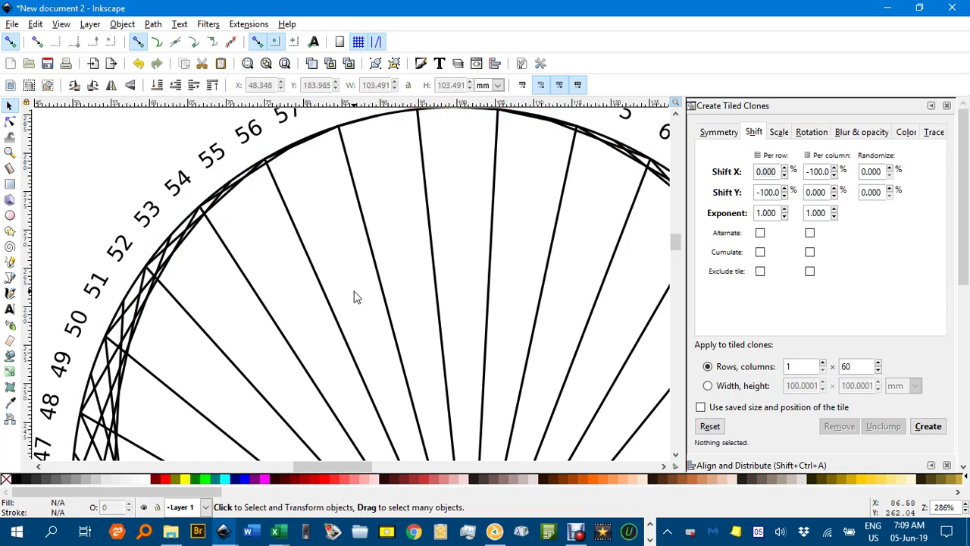
{"action": "scroll", "coordinate": [383, 279], "scroll_direction": "down", "scroll_amount": 2}
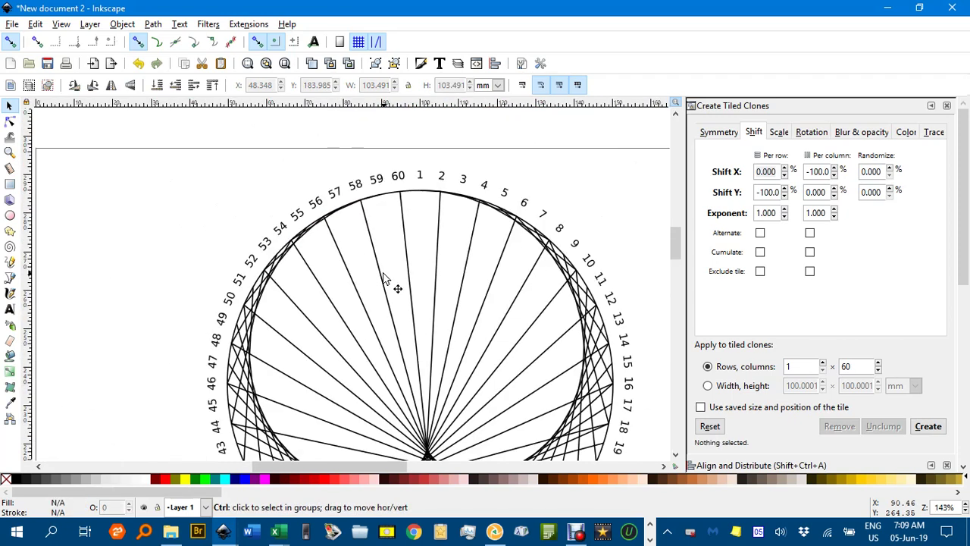
Step: Select all the number labels around the circle with Select Same Fill Color, starting from the label 58, and delete them
{"action": "left_click", "coordinate": [353, 187]}
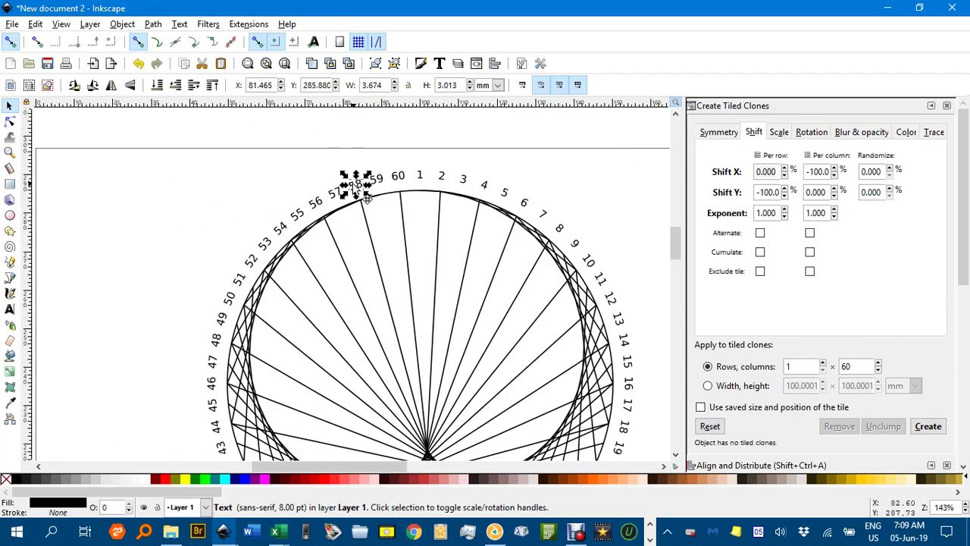
{"action": "left_click", "coordinate": [36, 24]}
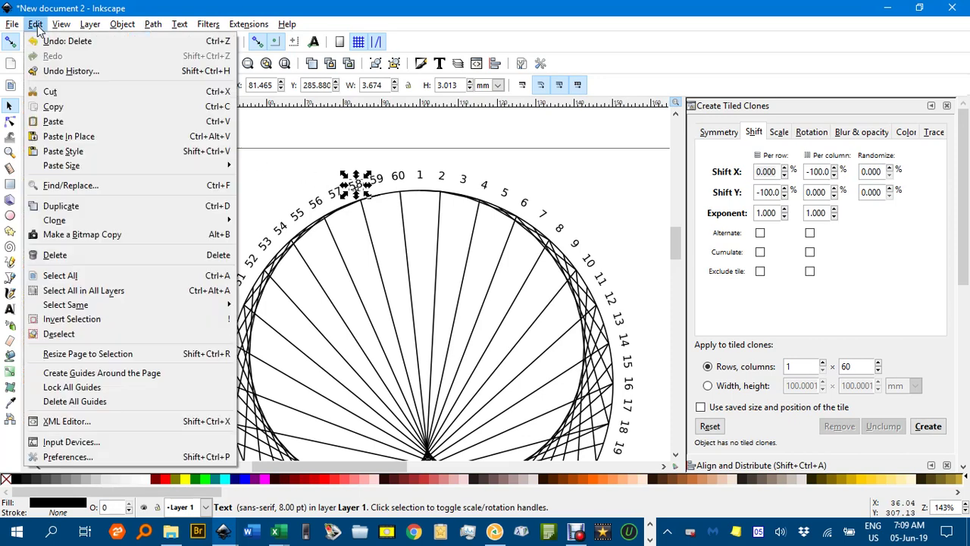
{"action": "mouse_move", "coordinate": [96, 310]}
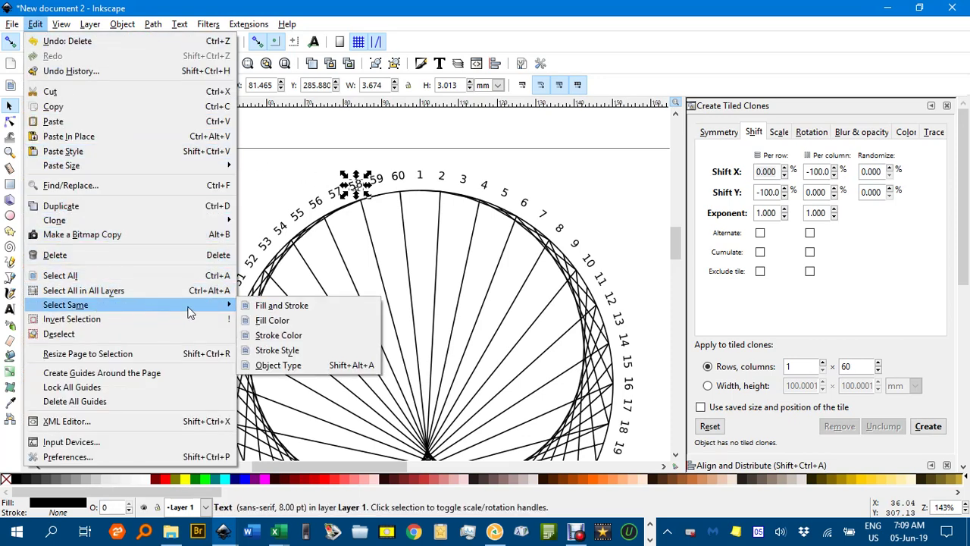
{"action": "left_click", "coordinate": [275, 318]}
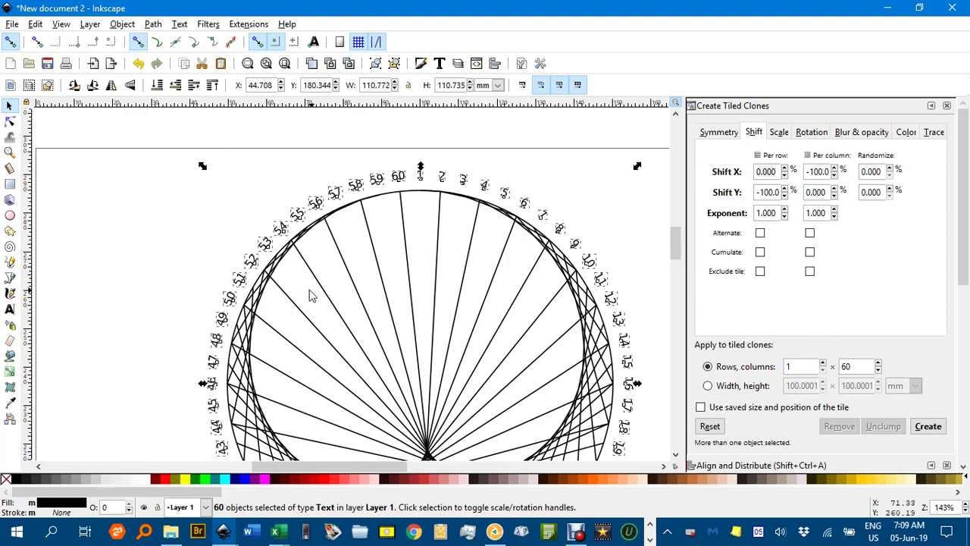
{"action": "scroll", "coordinate": [208, 241], "scroll_direction": "down", "scroll_amount": 2}
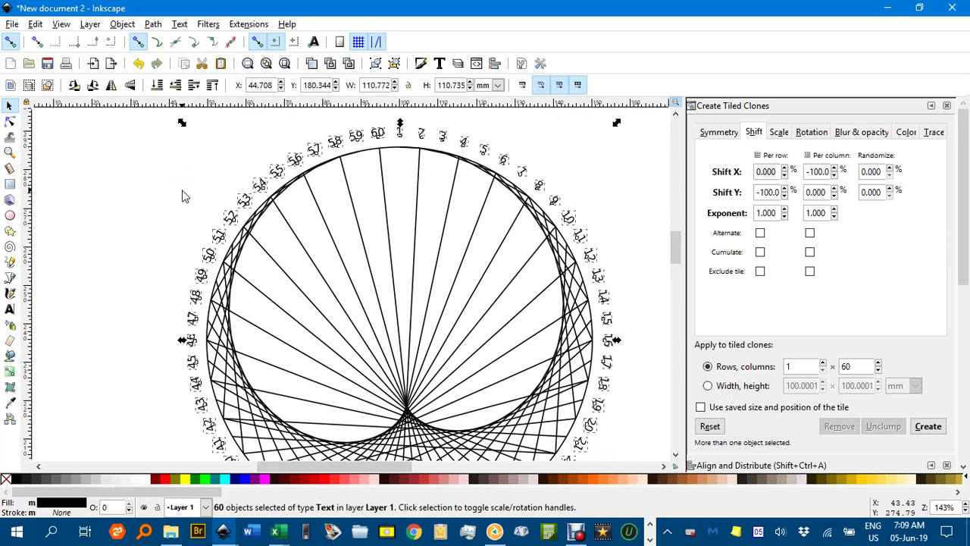
{"action": "key", "text": "Delete"}
{"action": "scroll", "coordinate": [437, 174], "scroll_direction": "down", "scroll_amount": 3}
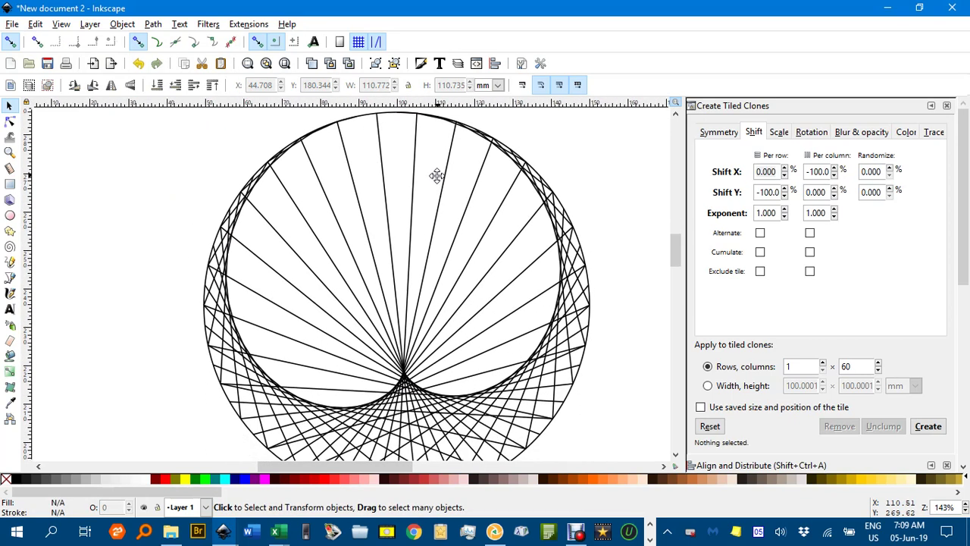
{"action": "scroll", "coordinate": [430, 159], "scroll_direction": "up", "scroll_amount": 1}
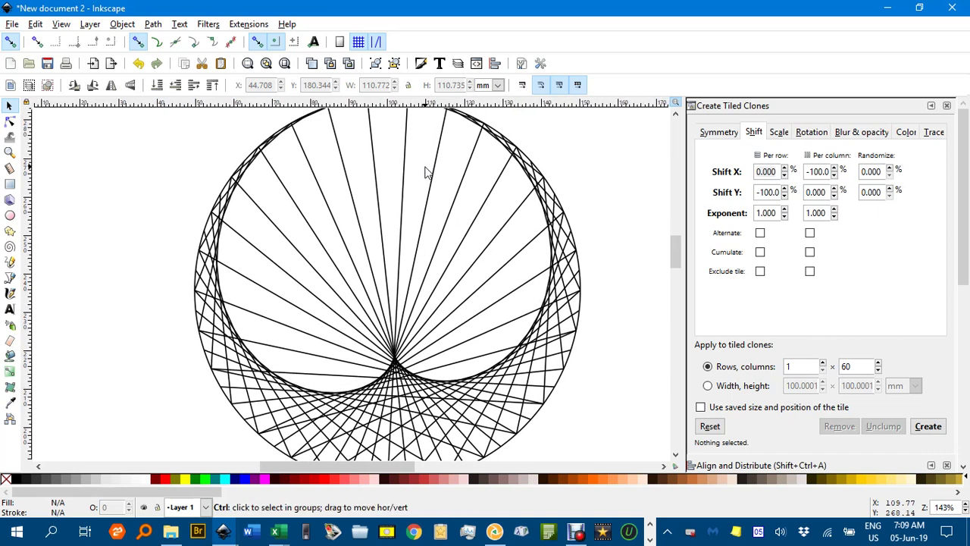
{"action": "scroll", "coordinate": [428, 174], "scroll_direction": "down", "scroll_amount": 1}
{"action": "scroll", "coordinate": [441, 189], "scroll_direction": "up", "scroll_amount": 1}
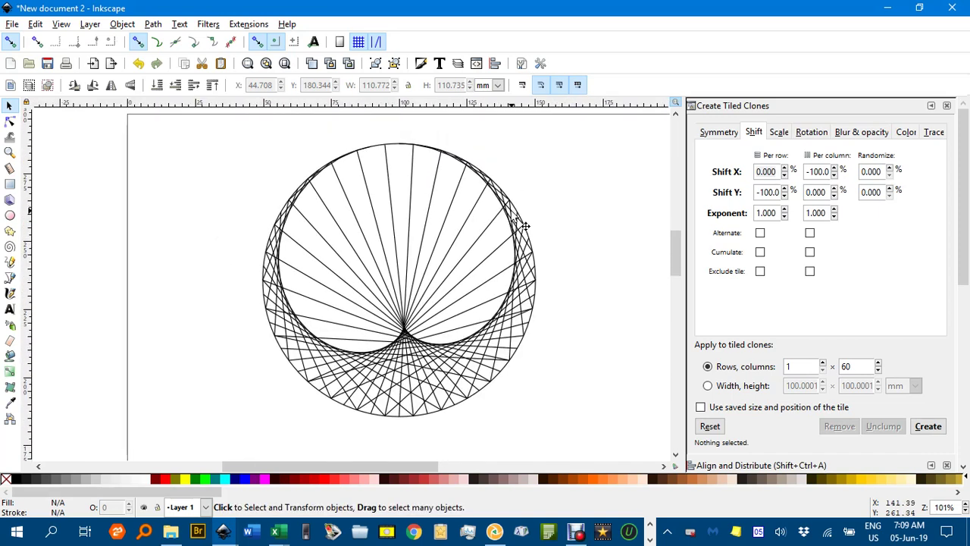